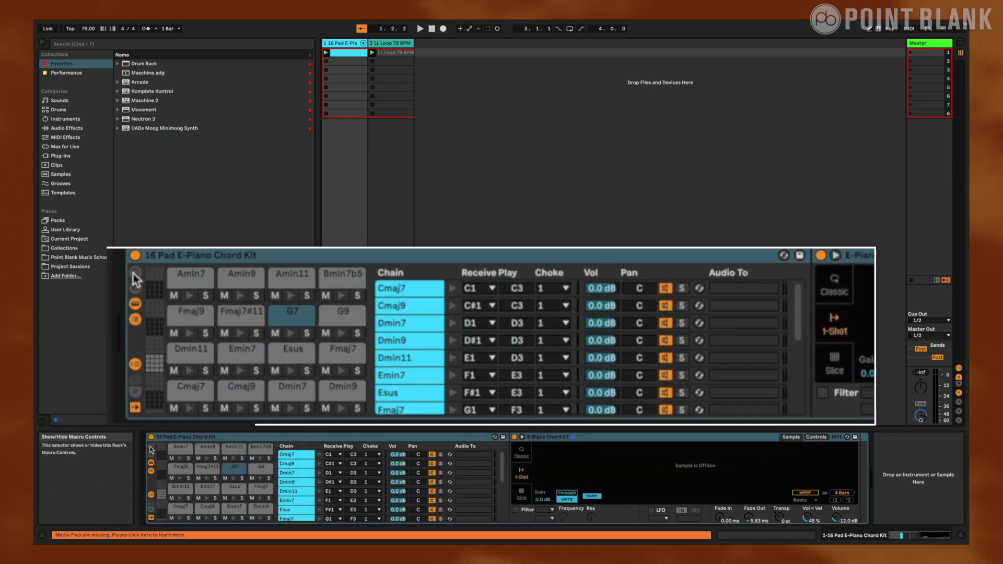
- Show the macro controls of the 16 Pad E-Piano Chord Kit rack and expand them to 16 macros
click(151, 448)
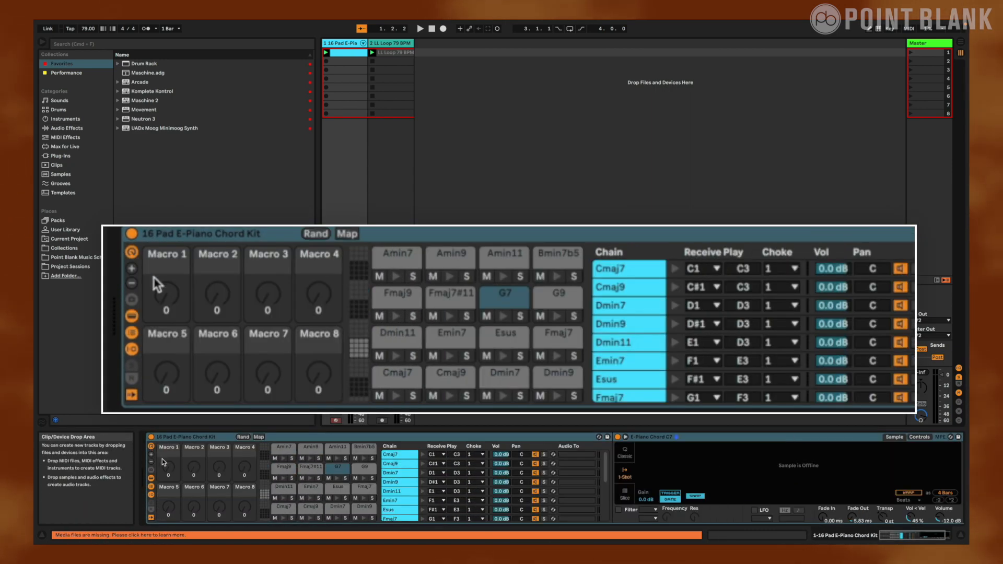
click(151, 455)
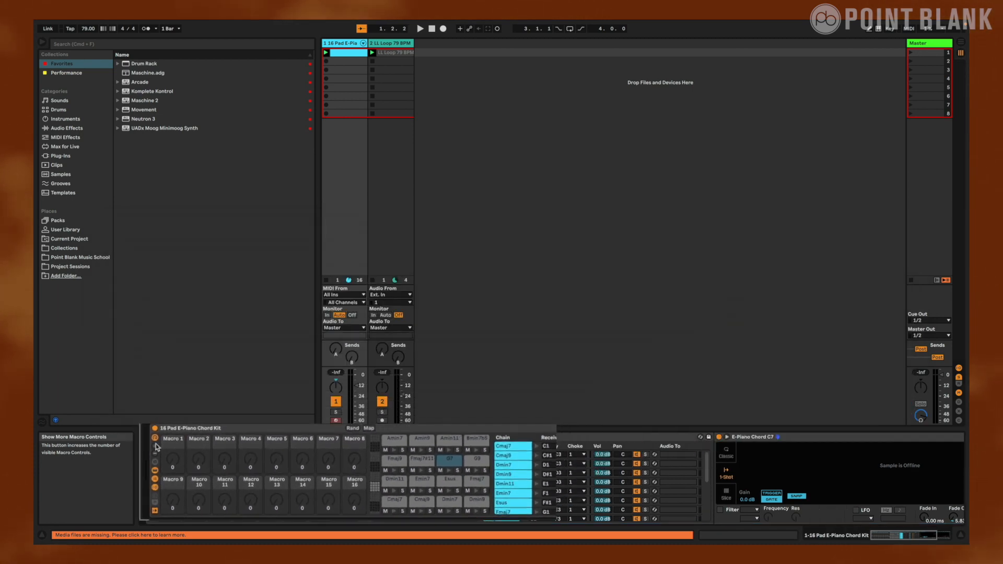
- Turn on the filter in the E-Piano Chord C7 Simpler and copy that value to its 15 siblings
click(721, 510)
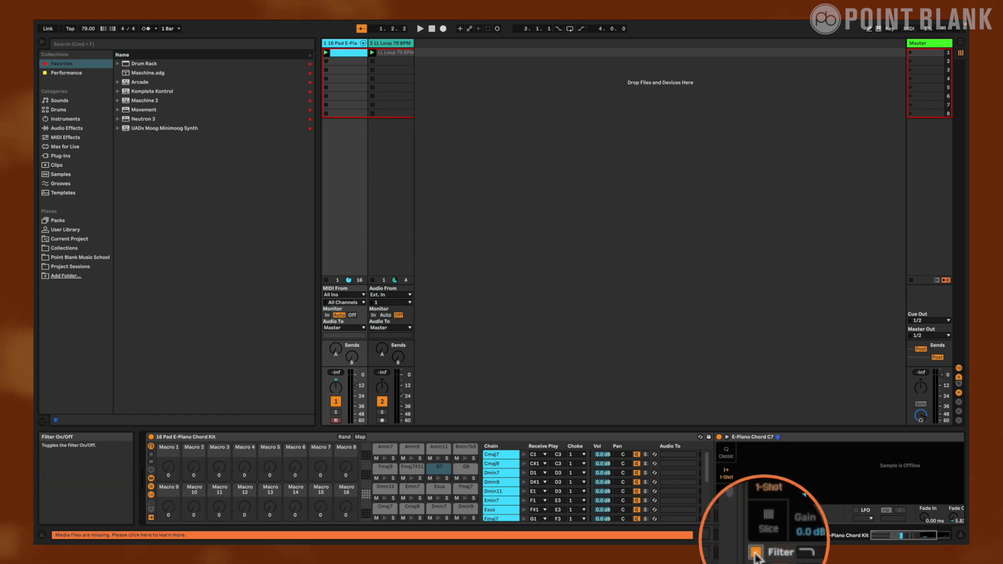
right_click(720, 511)
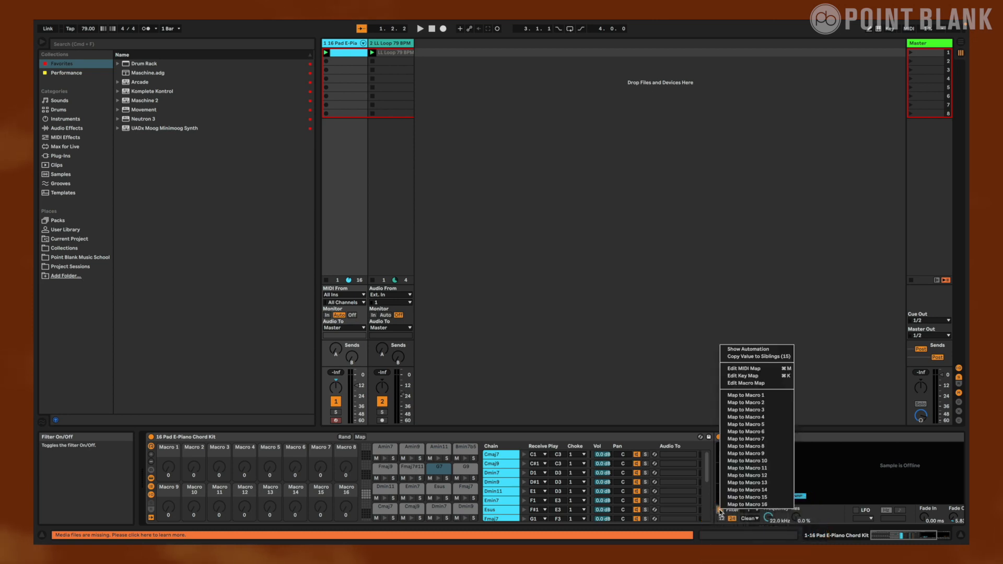
click(752, 358)
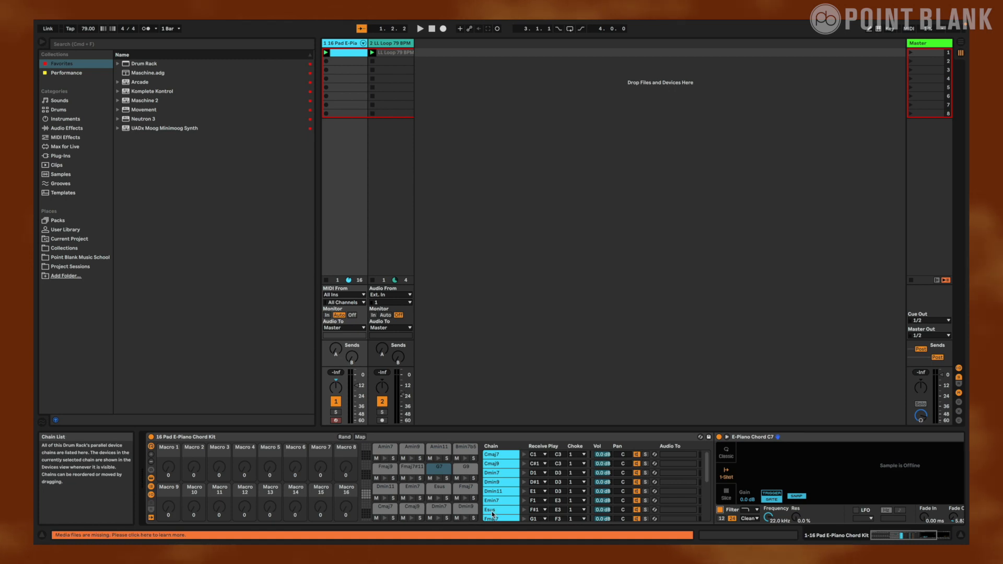
- Turn on the Simpler's LFO and copy that value to its 15 siblings
click(855, 510)
right_click(856, 514)
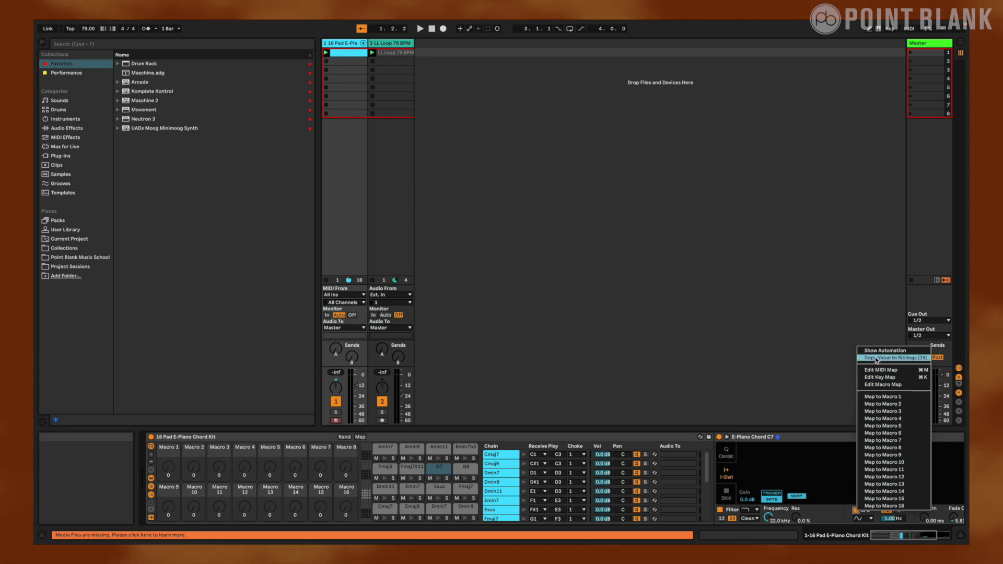
click(876, 358)
- Map the Simpler's Volume to Macro 1
click(729, 494)
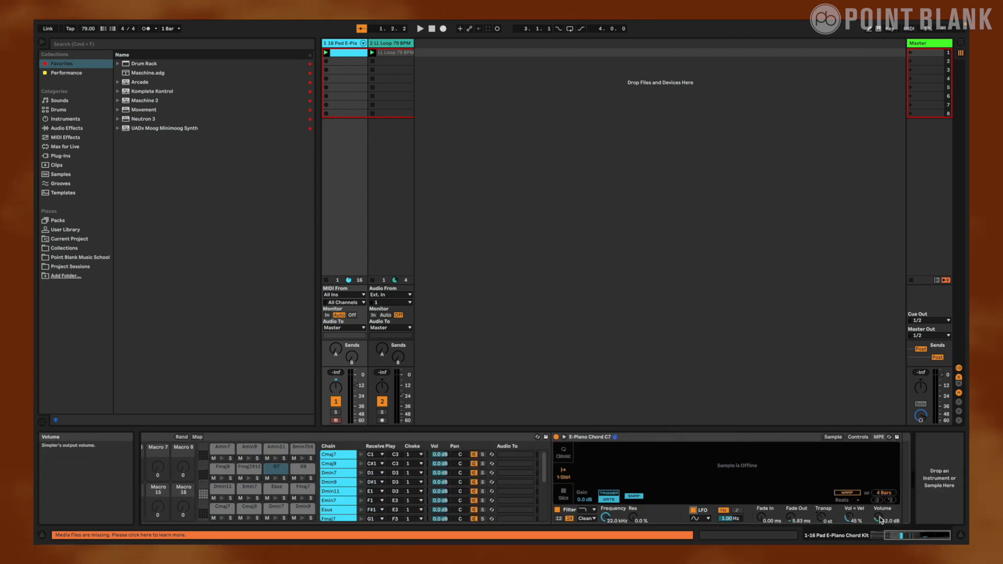
right_click(880, 519)
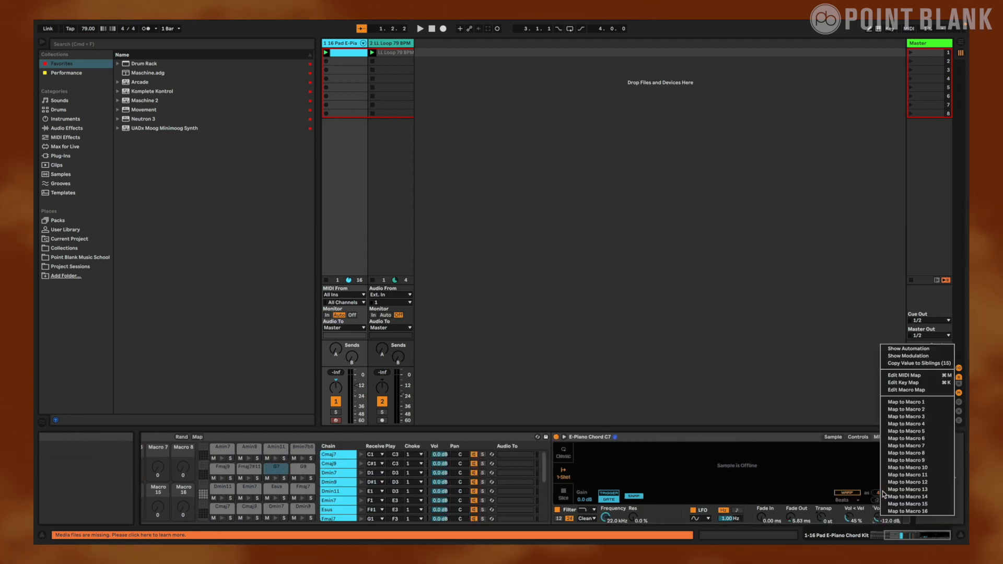
click(907, 402)
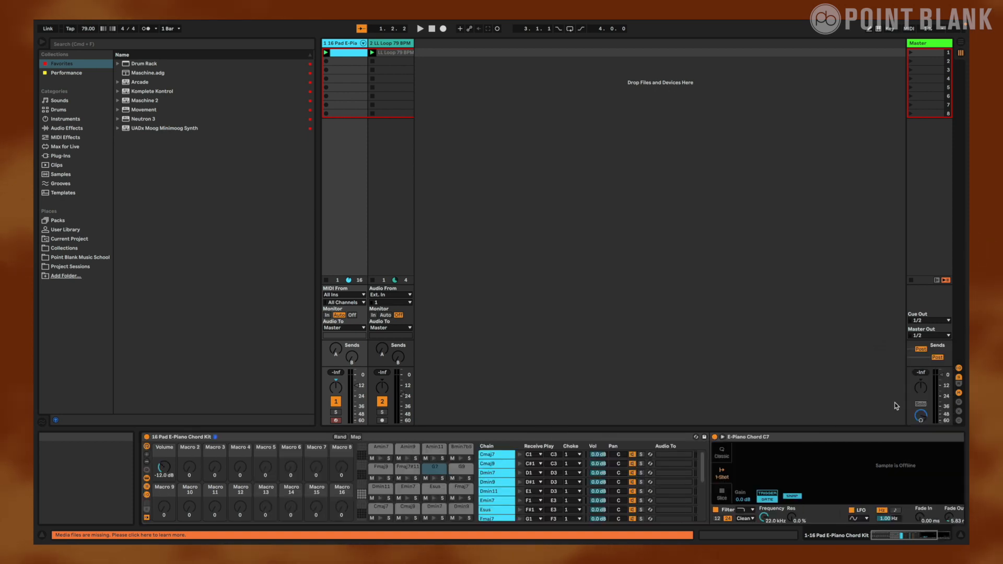
scroll(826, 492, right, 5)
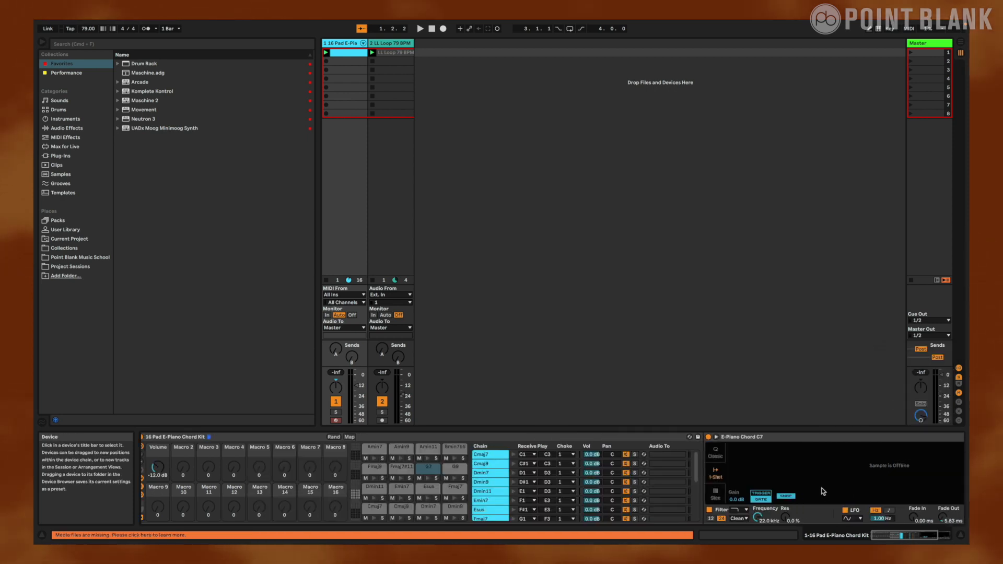
scroll(822, 491, left, 5)
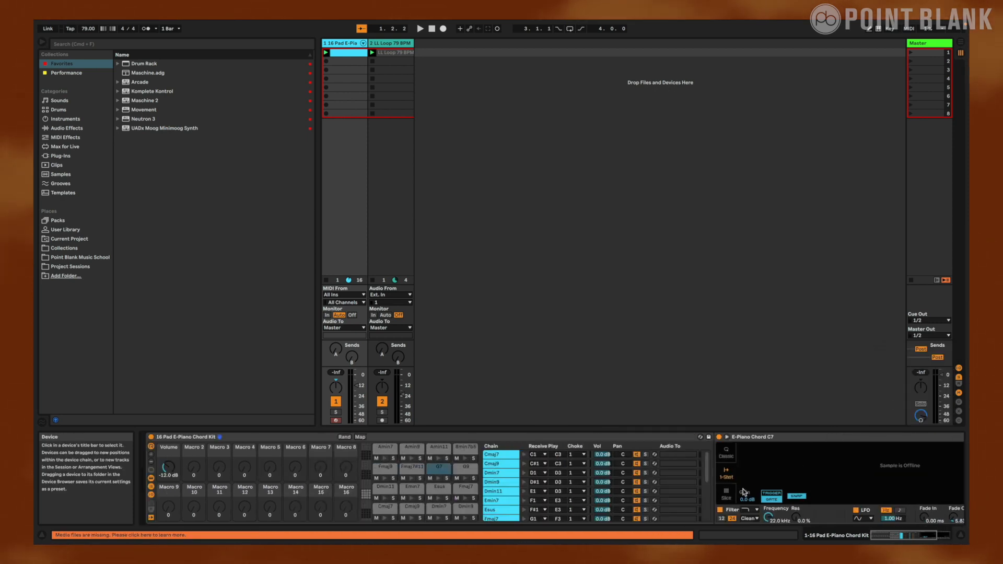
- Hide the rack's chain list and map the Simpler's Transpose to Macro 2
click(152, 487)
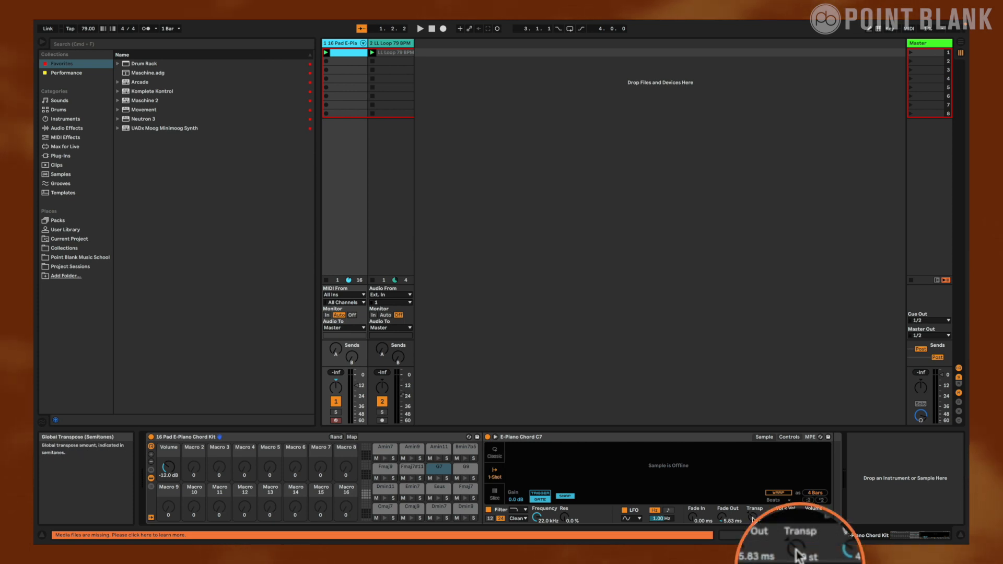
right_click(752, 518)
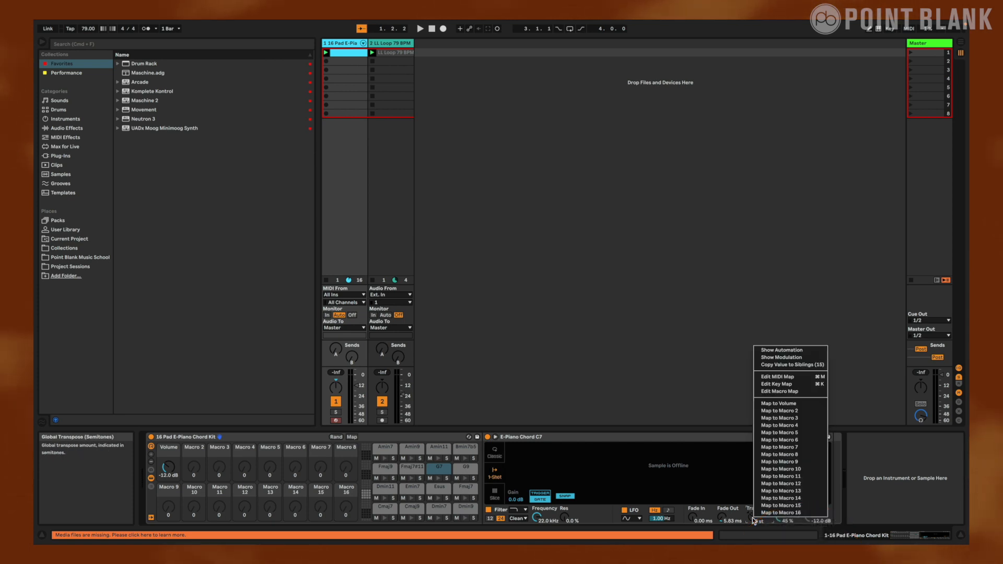
click(778, 413)
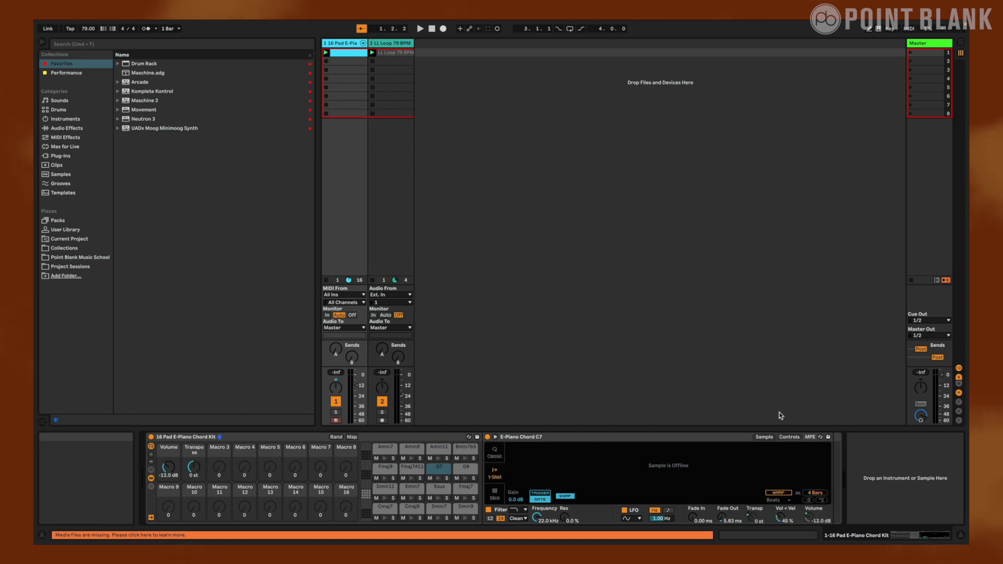
- Extend the Volume and Transpose macro mappings to all 15 siblings
right_click(809, 521)
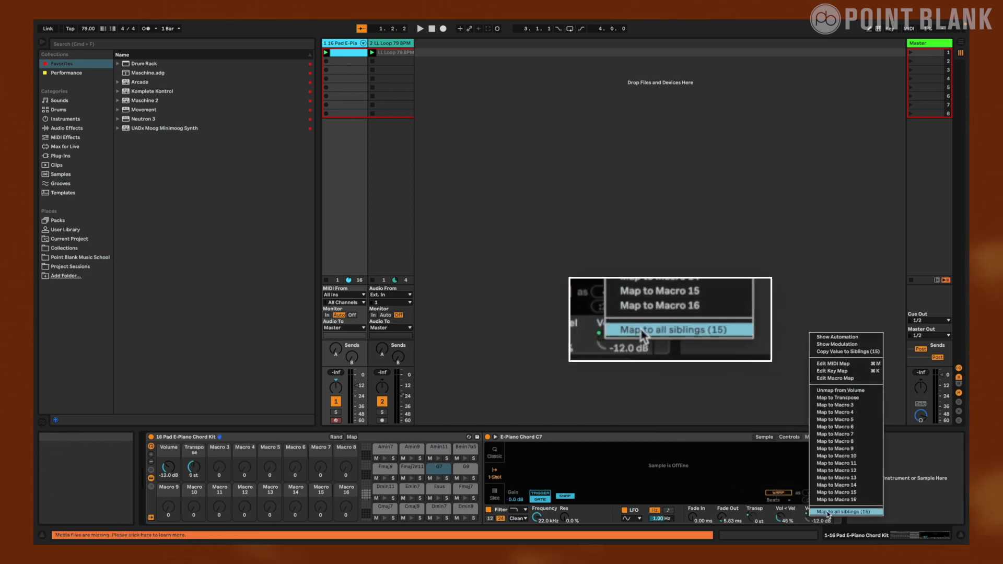
click(827, 512)
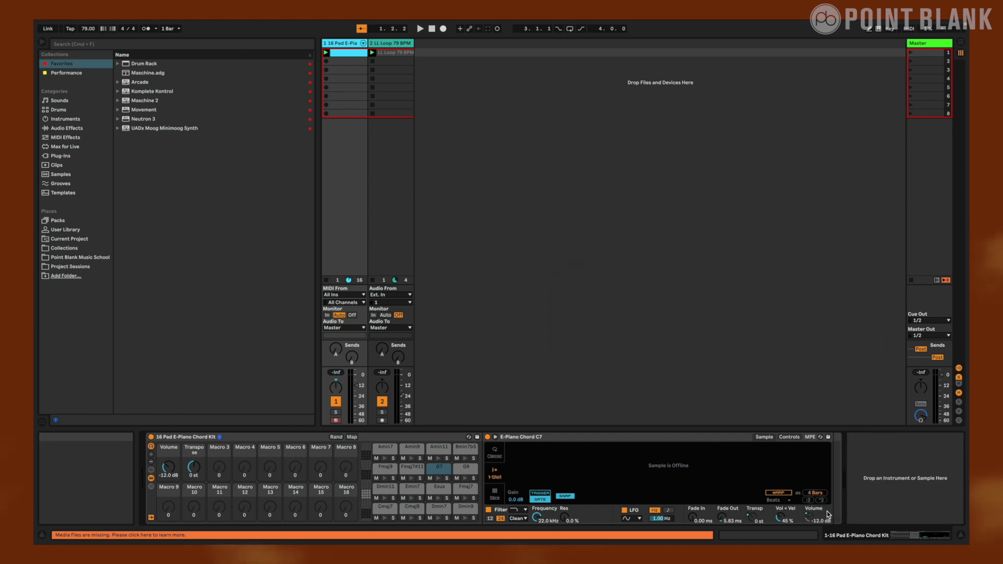
right_click(754, 519)
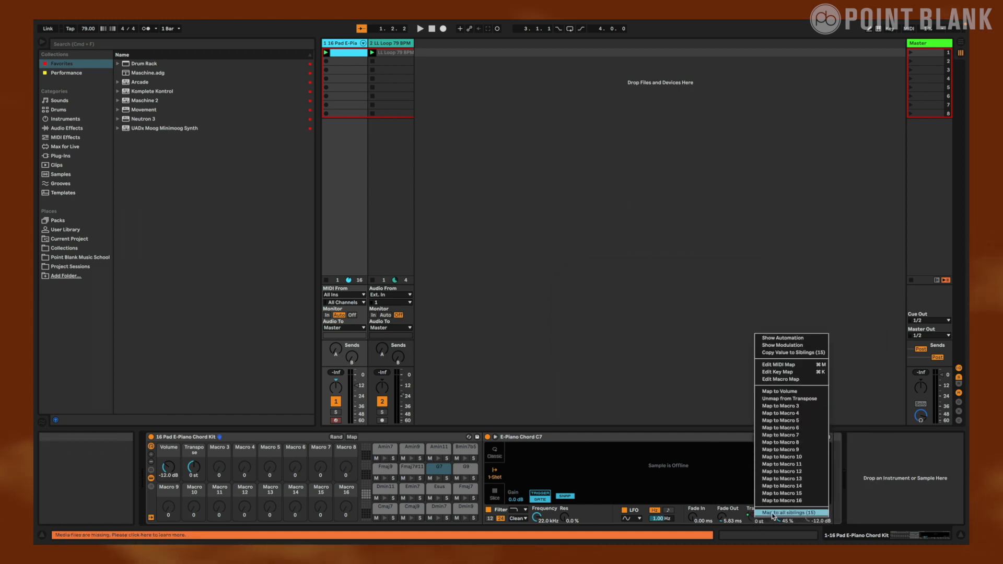
click(772, 514)
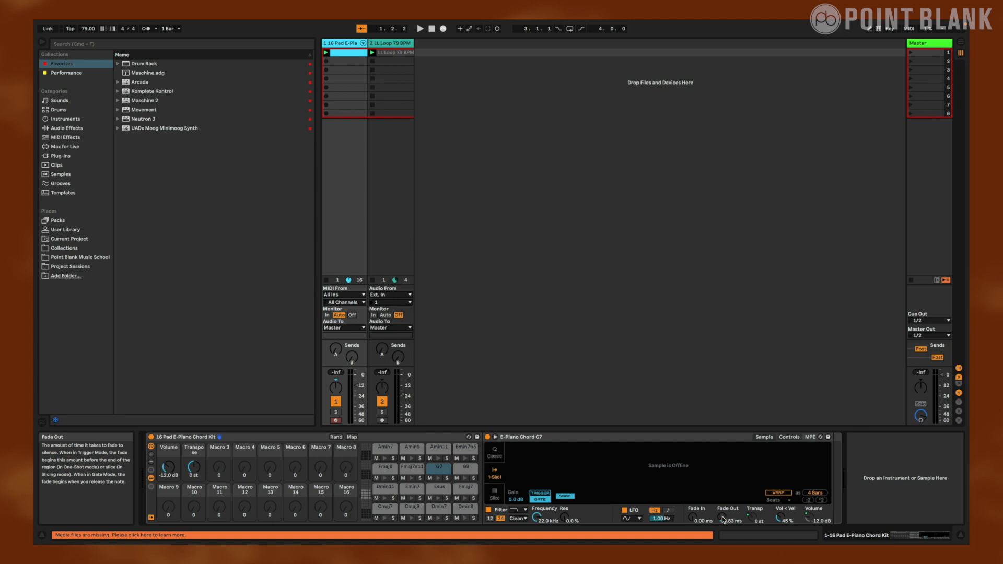
- Map the Simpler's Fade In to Macro 3 and its LFO waveform type to Macro 4
right_click(693, 518)
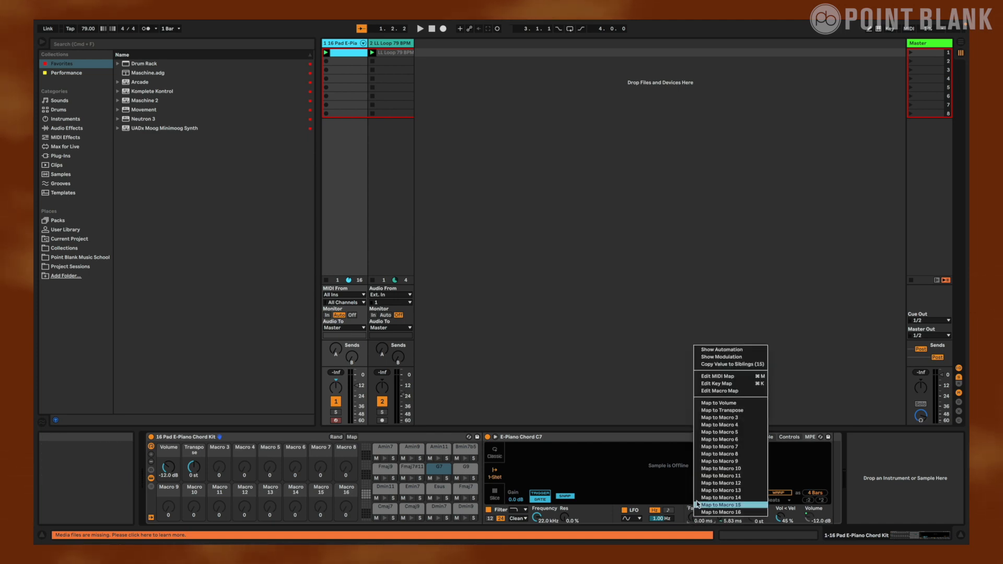
click(722, 418)
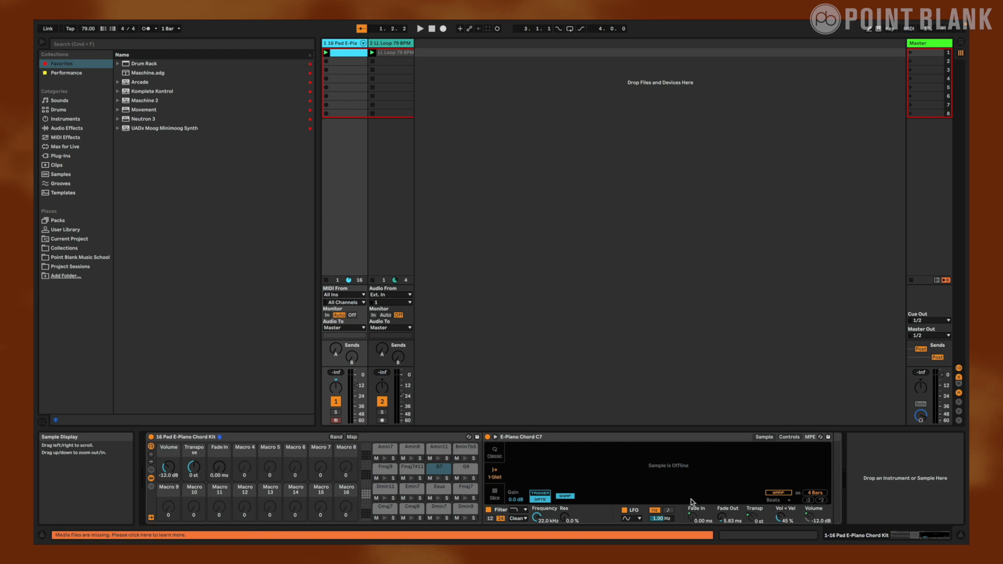
right_click(638, 523)
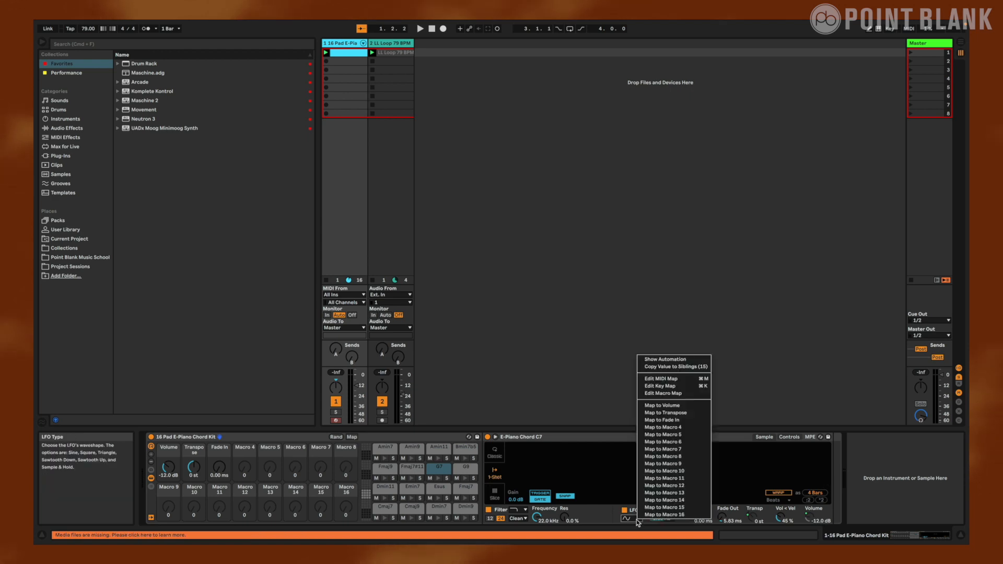
click(666, 427)
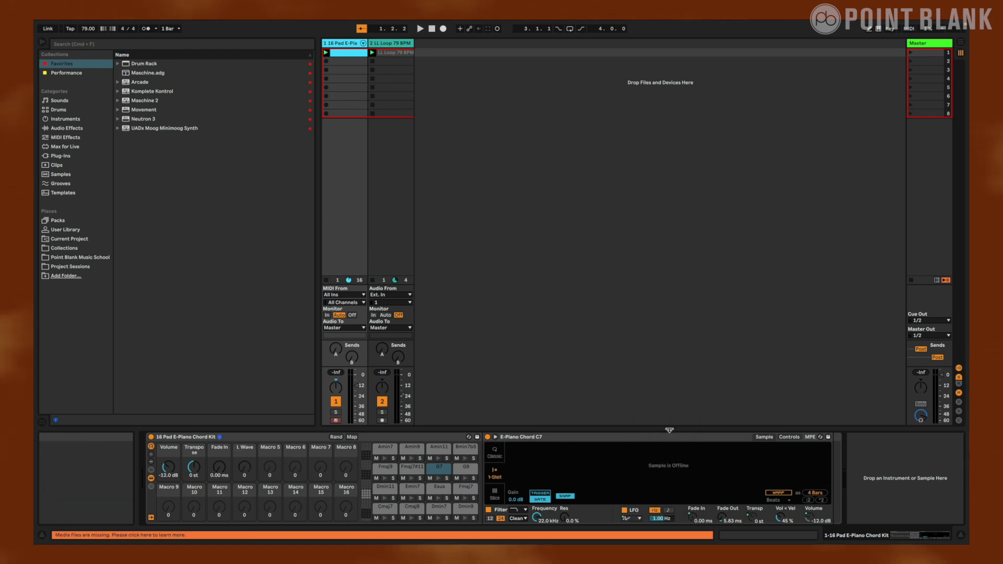
- Extend the Fade In and LFO waveform macro mappings to all 15 siblings
right_click(691, 519)
click(707, 514)
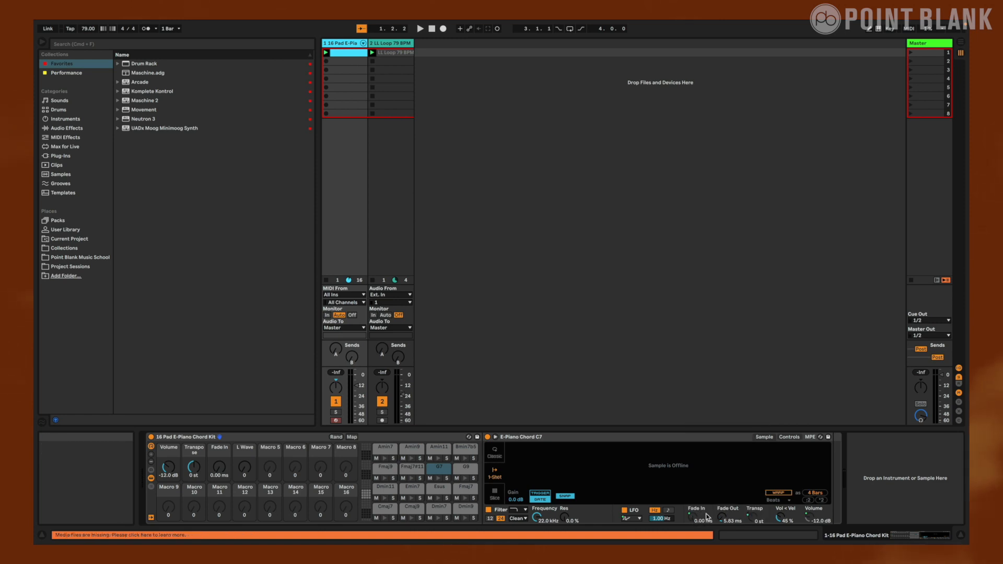
right_click(634, 518)
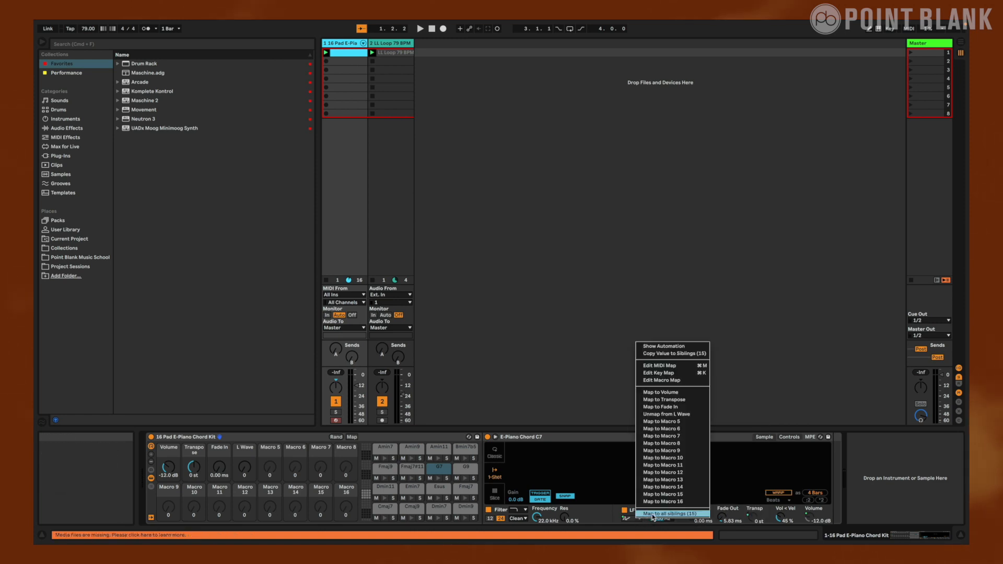
click(652, 514)
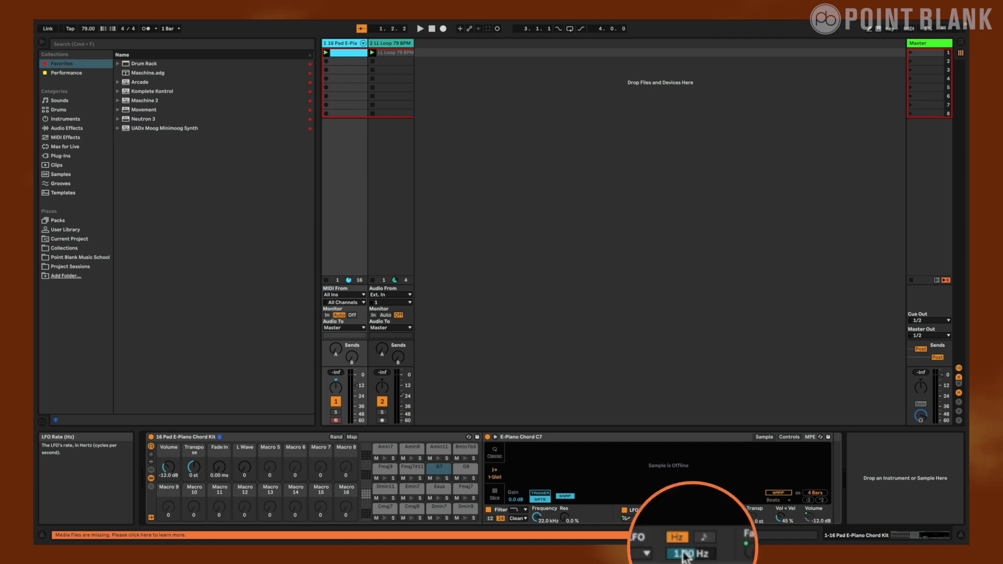
- Map both the Hz and the beat-synced LFO rate to the same macro, Macro 5
right_click(661, 519)
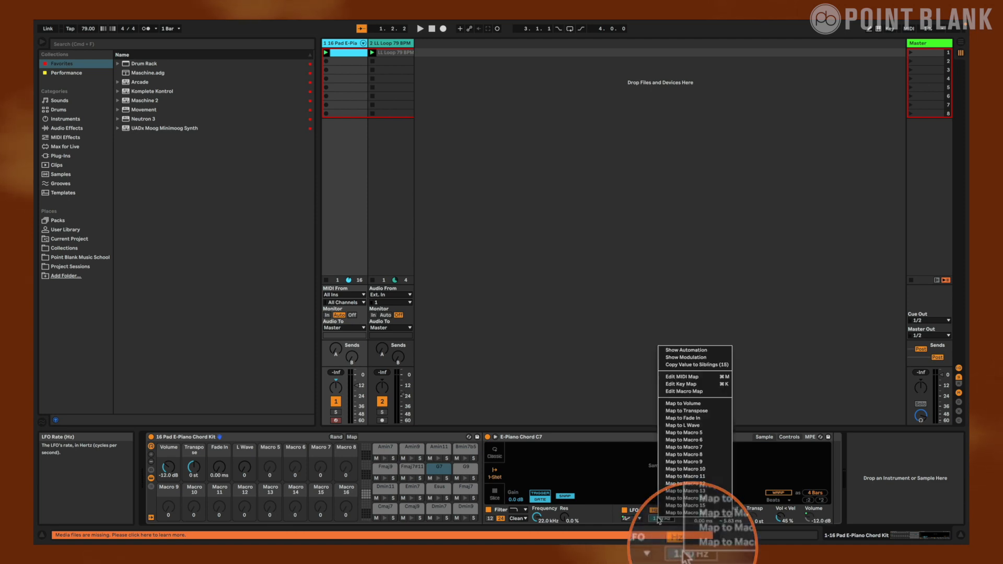
click(686, 436)
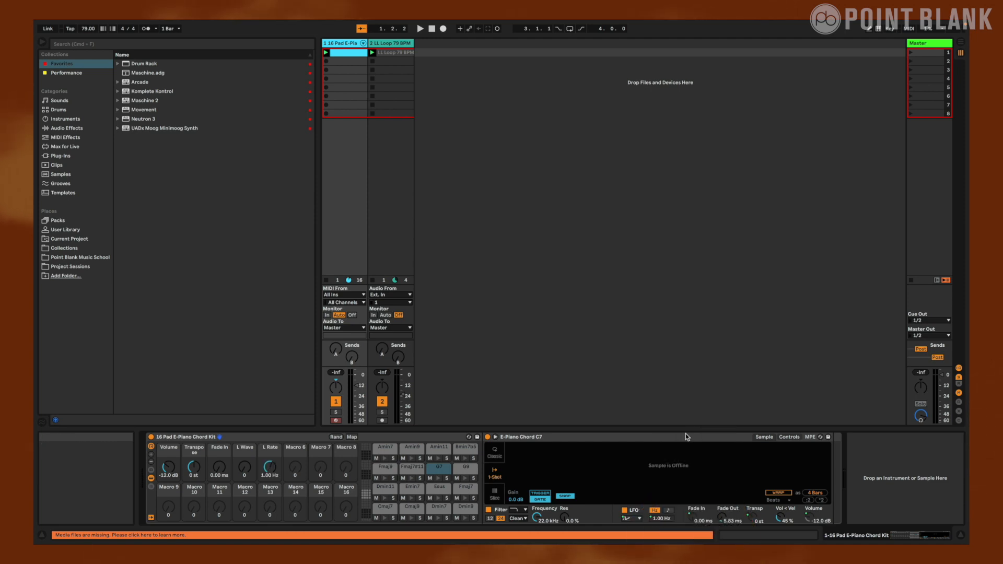
right_click(662, 521)
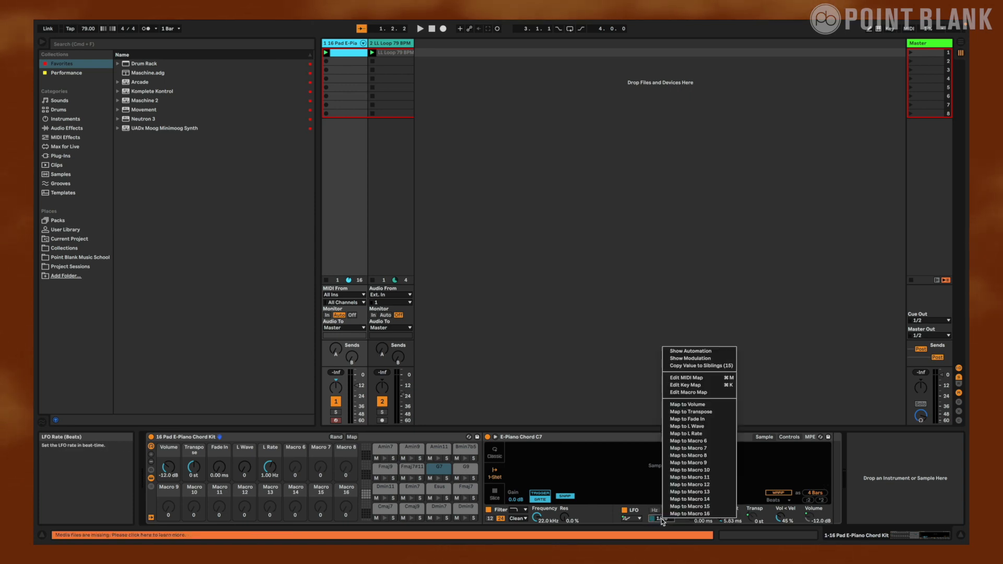
click(687, 433)
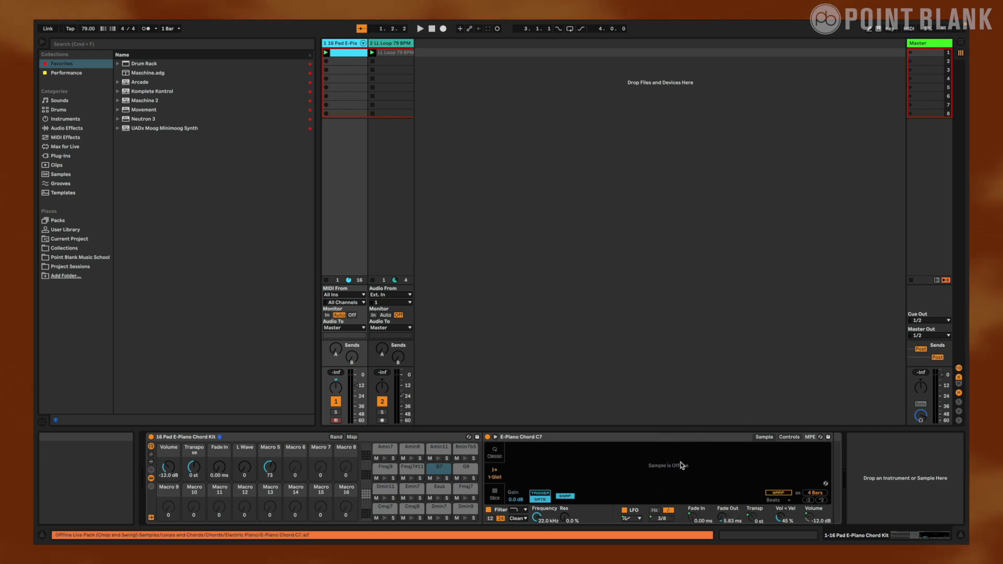
- Extend the beat-synced and Hz LFO rate mappings to all 15 siblings
right_click(663, 519)
click(678, 515)
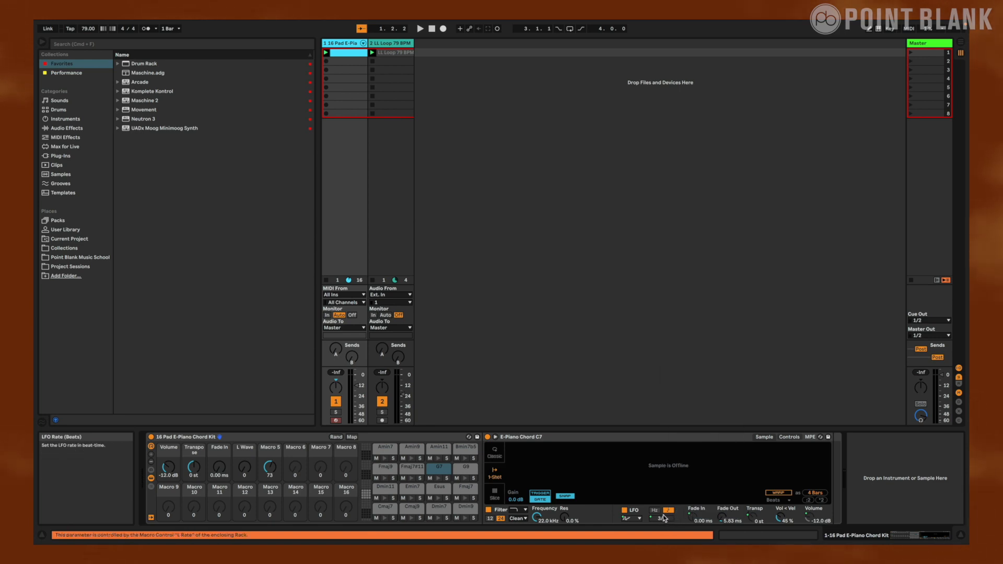
right_click(662, 518)
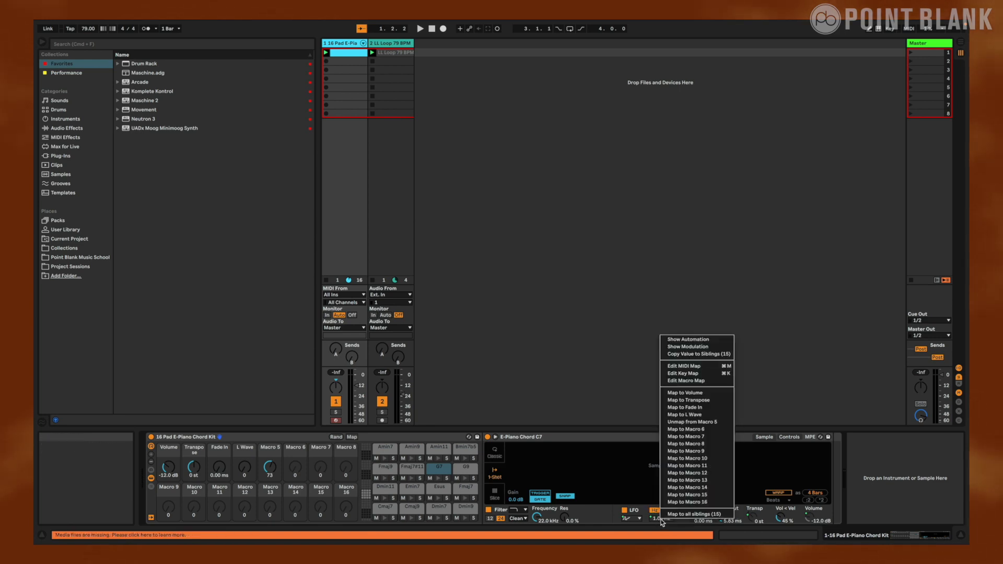
click(671, 515)
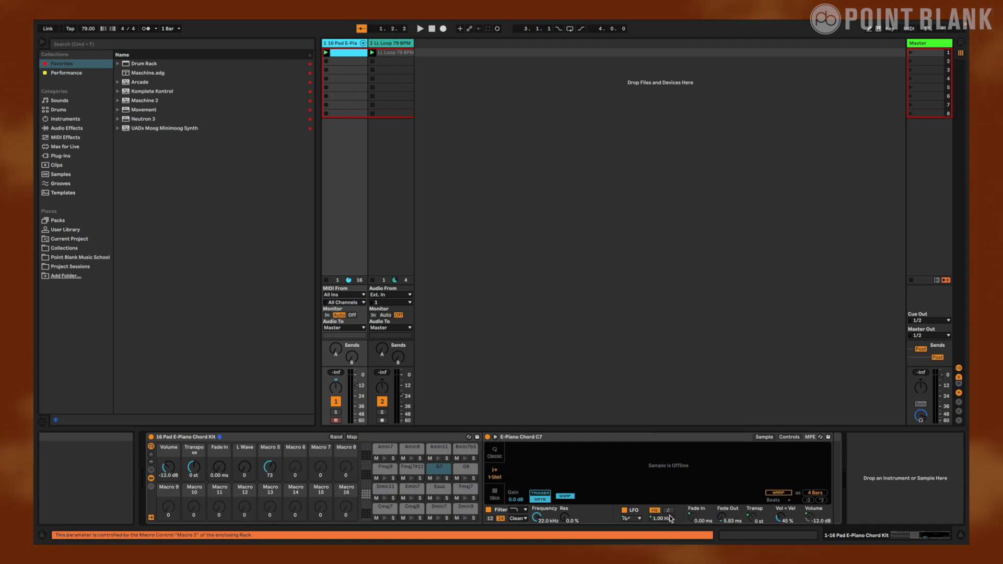
- Show the Simpler's modulation controls and map the LFO's volume modulation amount to Macro 6
click(792, 439)
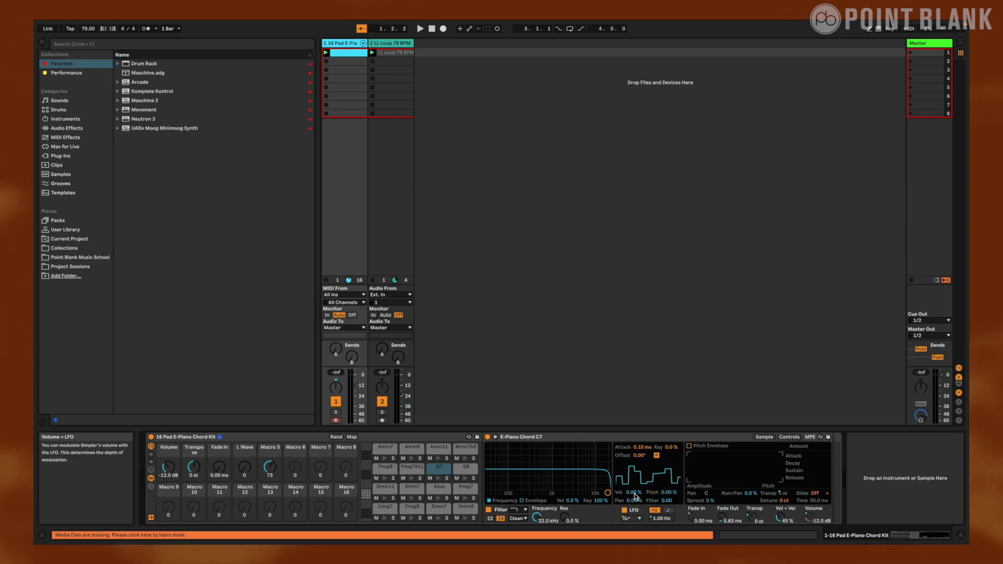
right_click(644, 495)
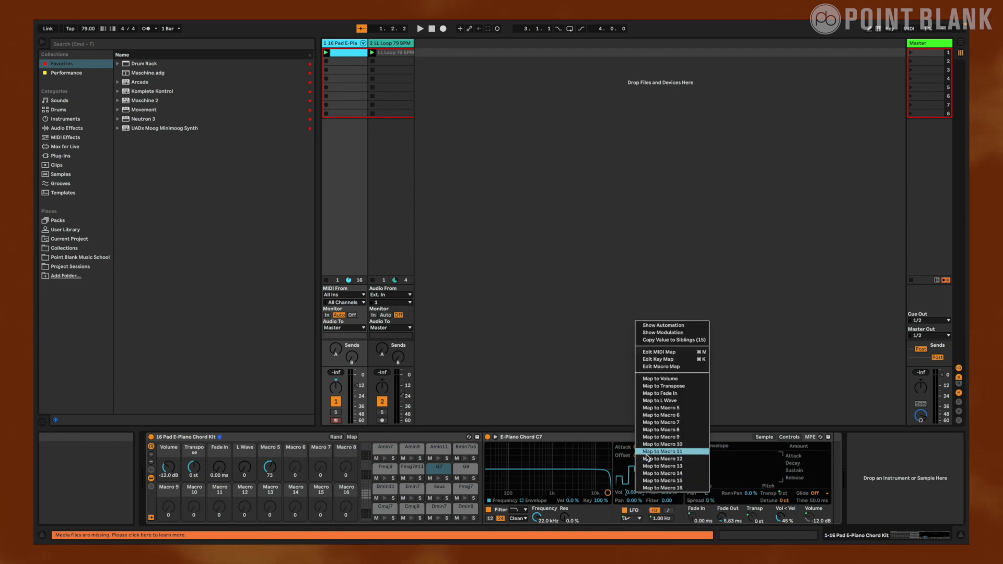
click(651, 416)
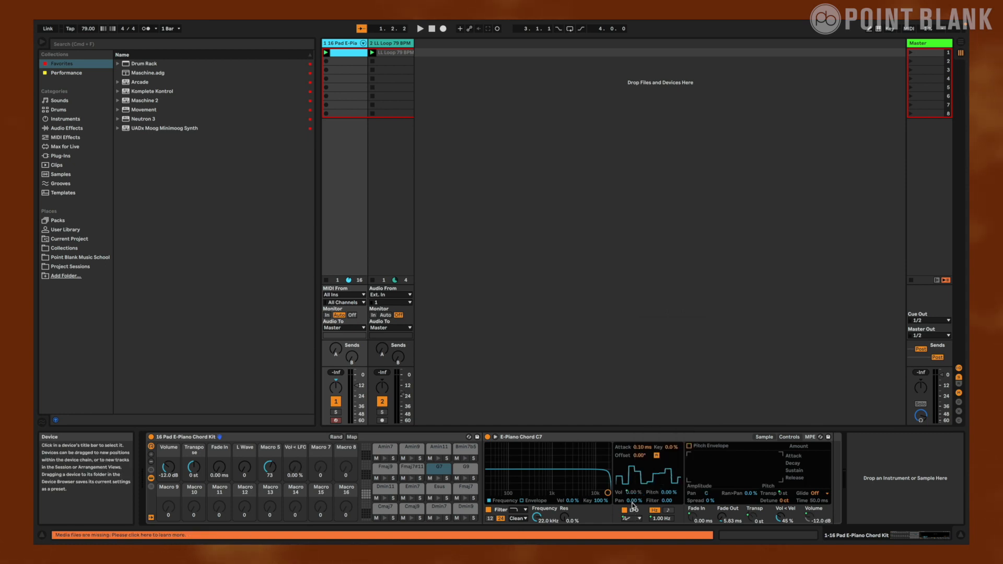
- Extend the LFO volume mapping to all 15 siblings, and map the LFO's pitch amount to Macro 7 for all siblings
right_click(641, 491)
click(647, 485)
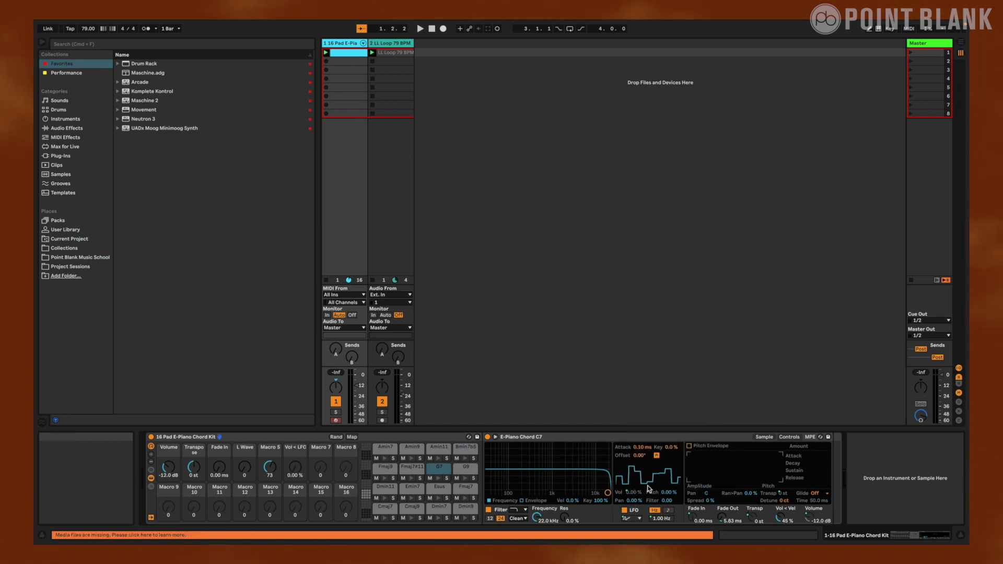
right_click(667, 493)
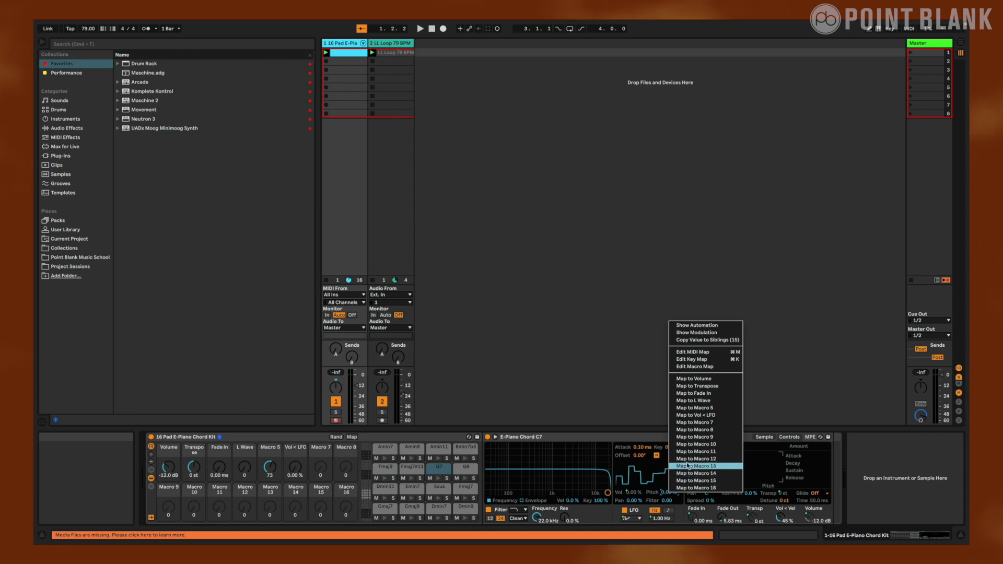
click(690, 424)
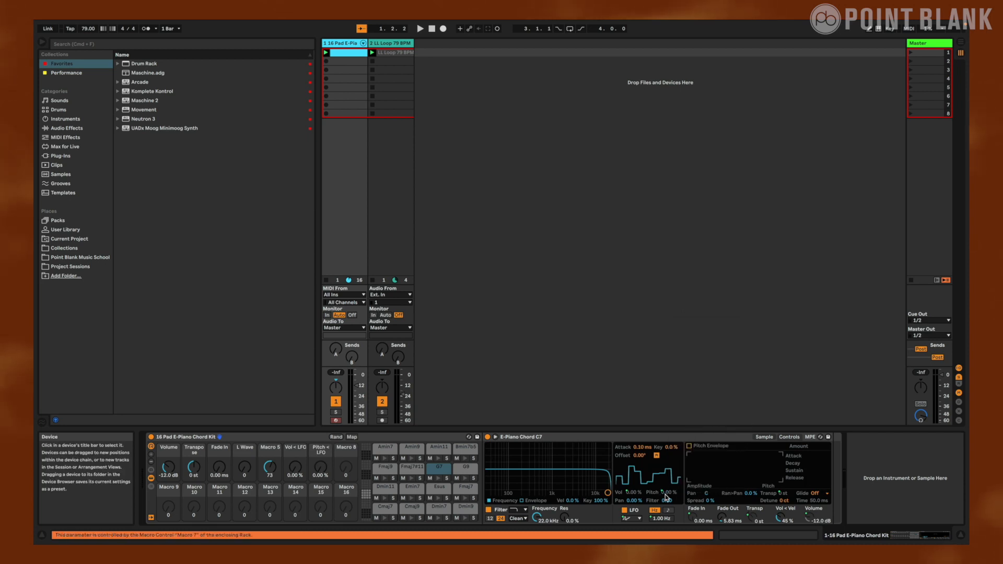
right_click(664, 493)
click(679, 488)
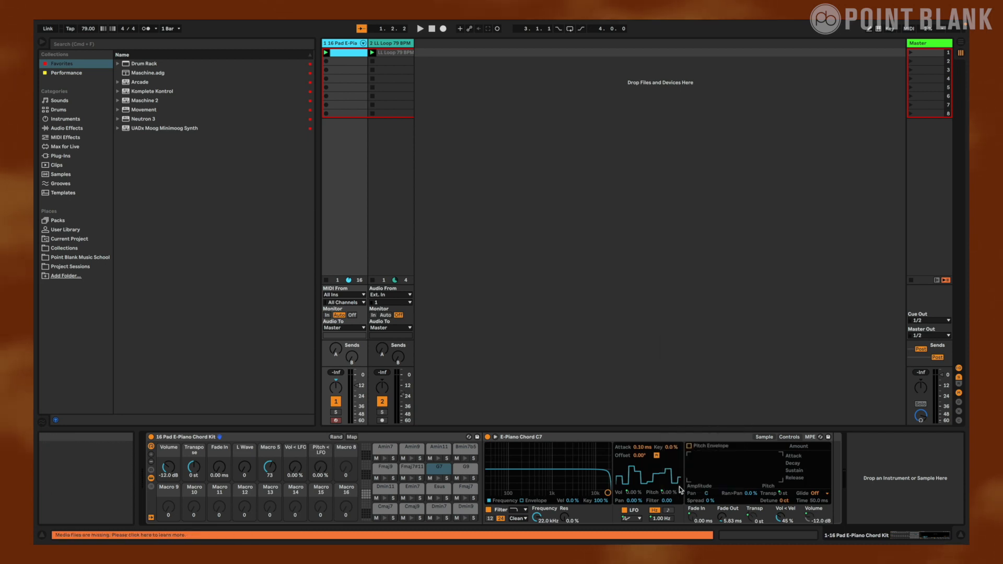
- Open the rack's macro mappings and set the maximum of the Cmaj7 pad's Pitch LFO Amount to 5%
click(352, 438)
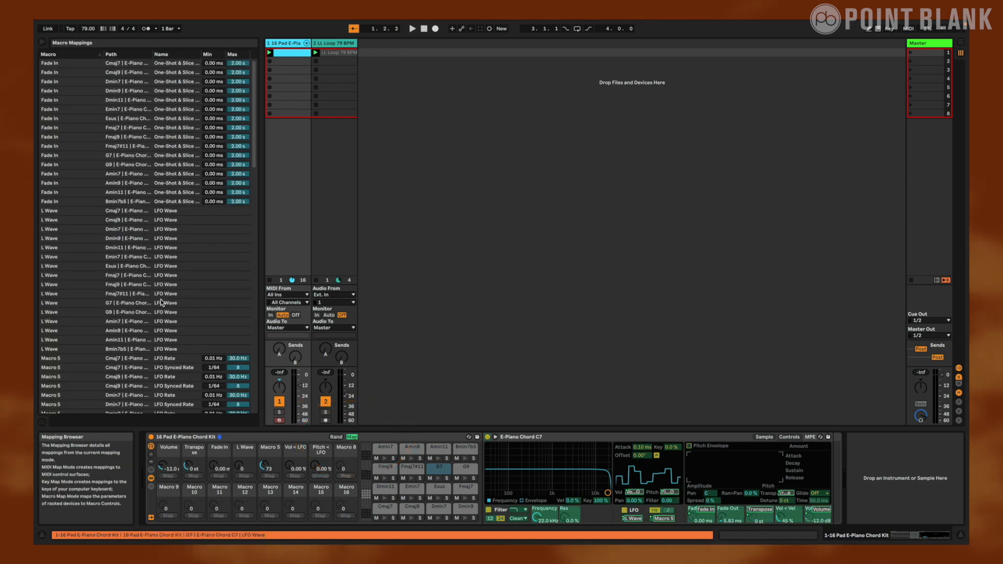
scroll(171, 282, down, 5)
scroll(170, 284, down, 12)
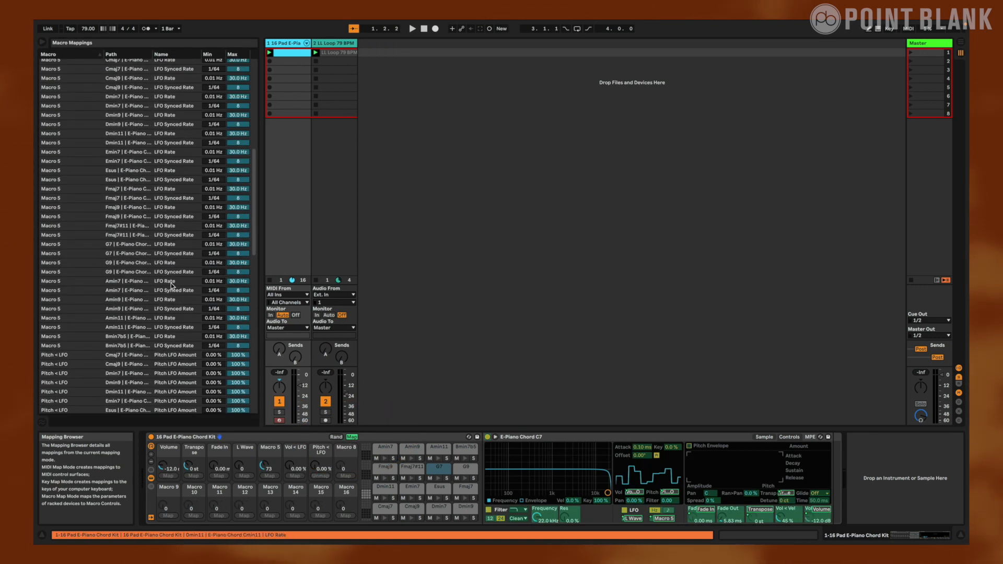
drag(239, 87, 239, 113)
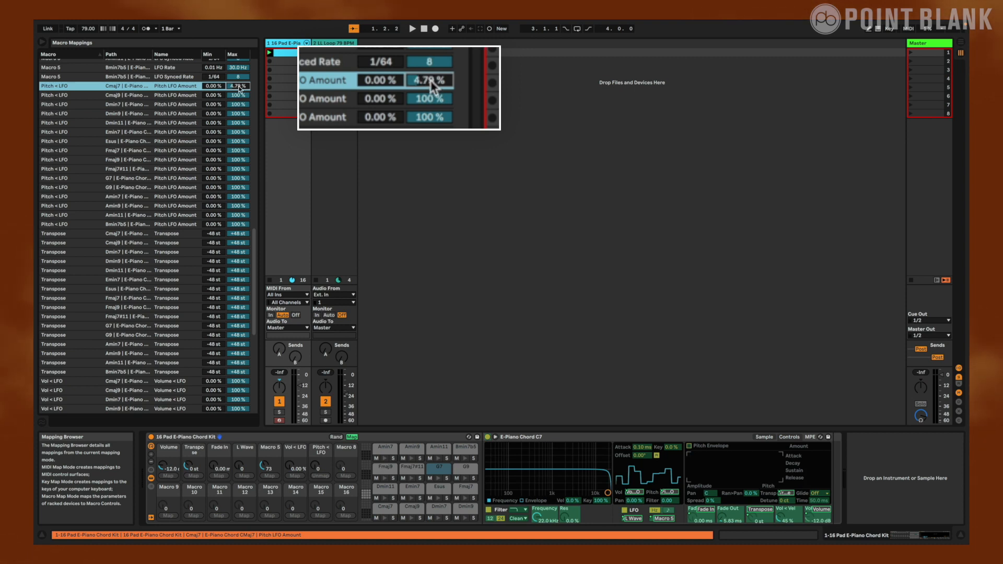
text(5)
key(Return)
- Set the Pitch LFO Amount maximum to 5% for the remaining pads, Cmaj9 through Bmin7b5, and leave macro mapping mode
click(242, 96)
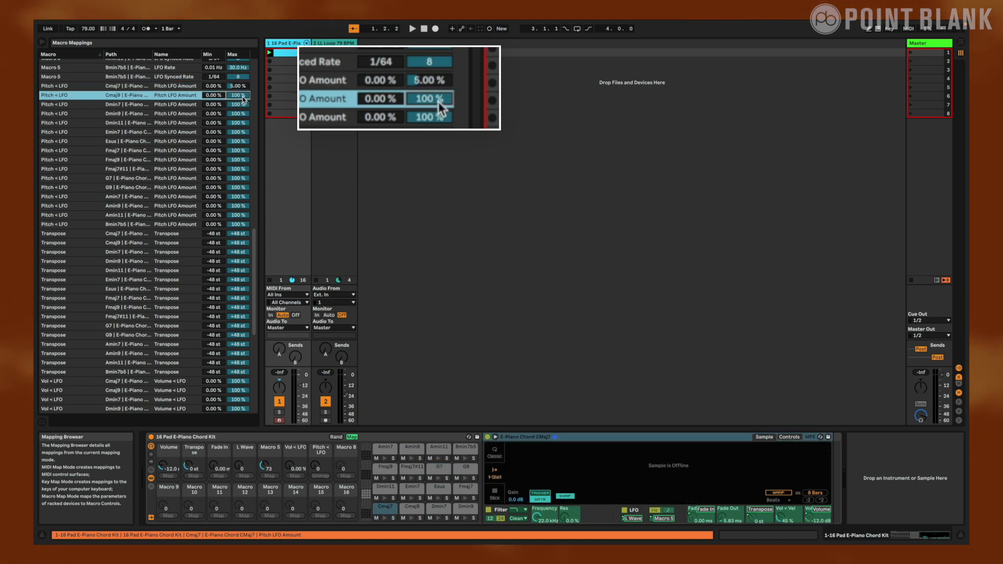
text(5)
key(Return)
click(242, 105)
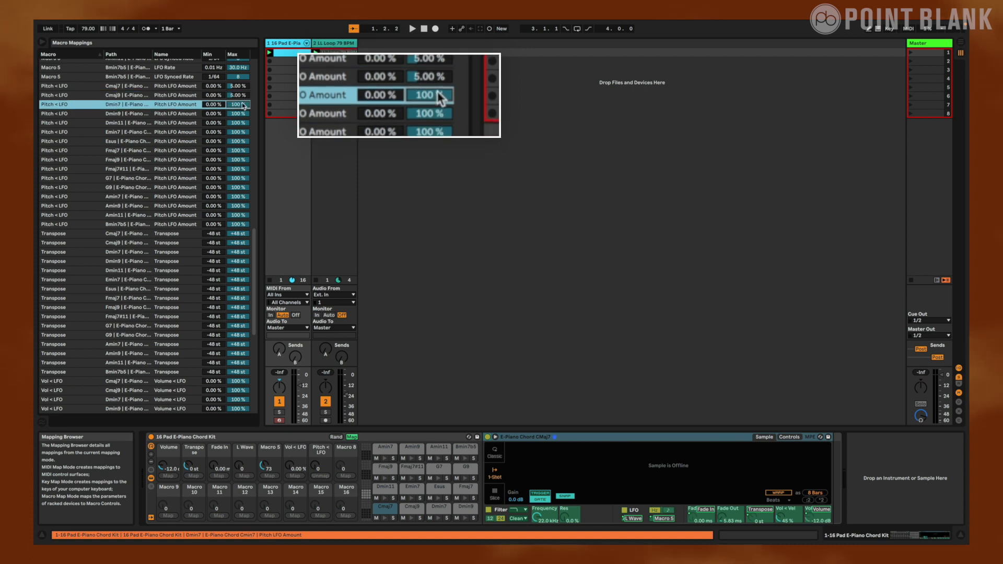
text(5)
key(Return)
click(243, 114)
text(5)
key(Return)
click(242, 122)
text(5)
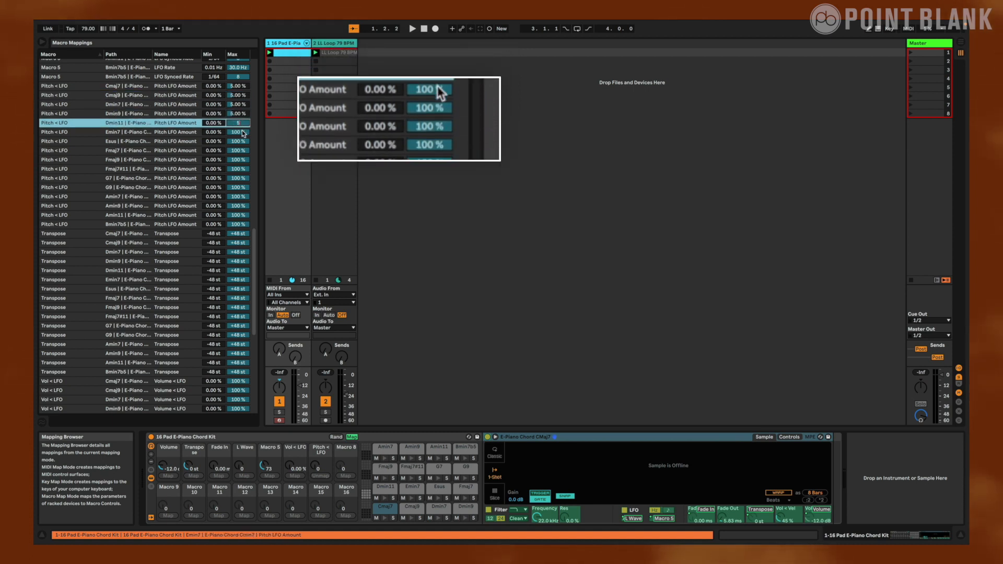
click(243, 132)
text(5)
click(242, 141)
text(5)
click(239, 150)
text(5)
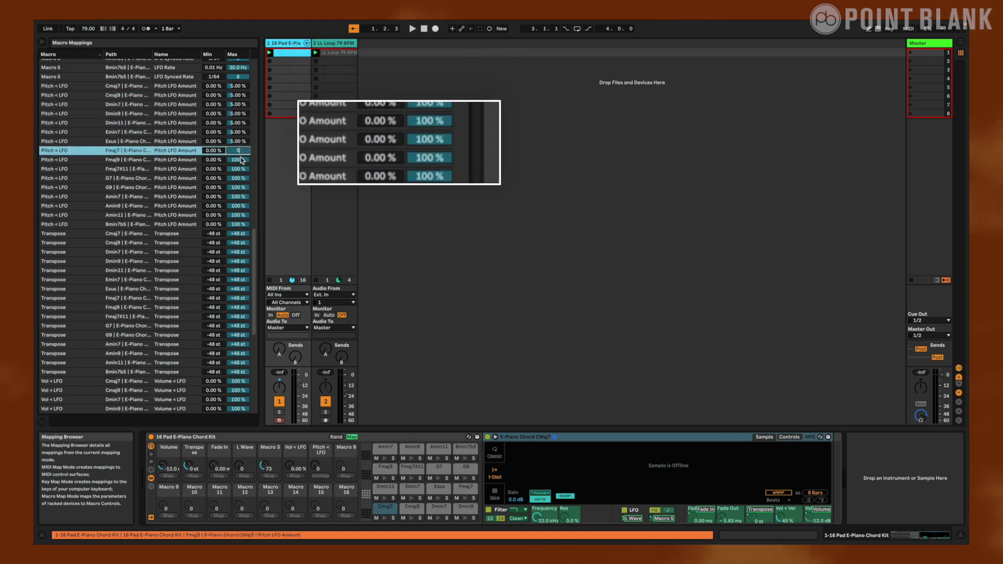
click(238, 160)
text(5)
click(238, 170)
text(5)
click(238, 179)
text(5)
click(238, 187)
text(5)
click(238, 197)
text(5)
click(238, 206)
text(5)
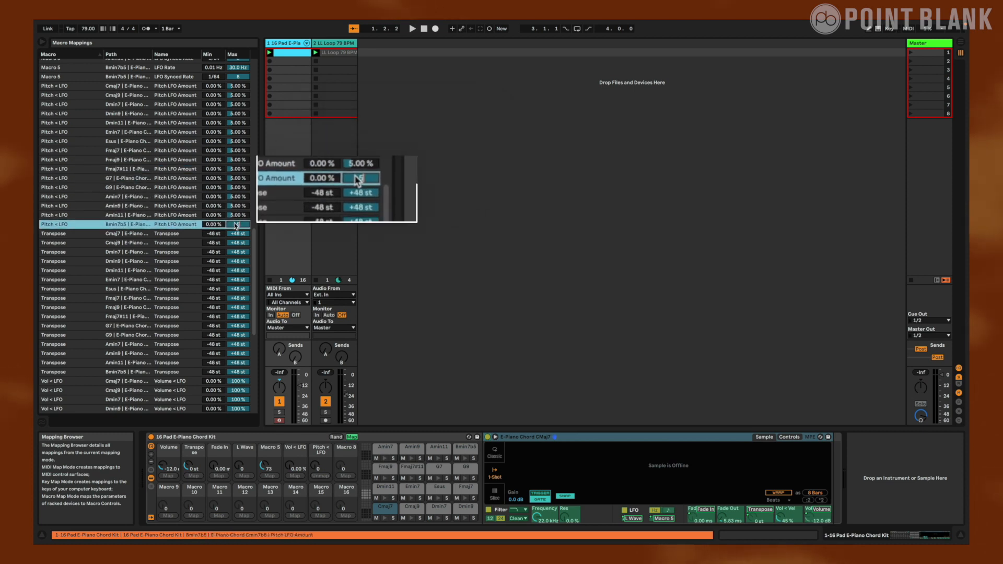
click(352, 437)
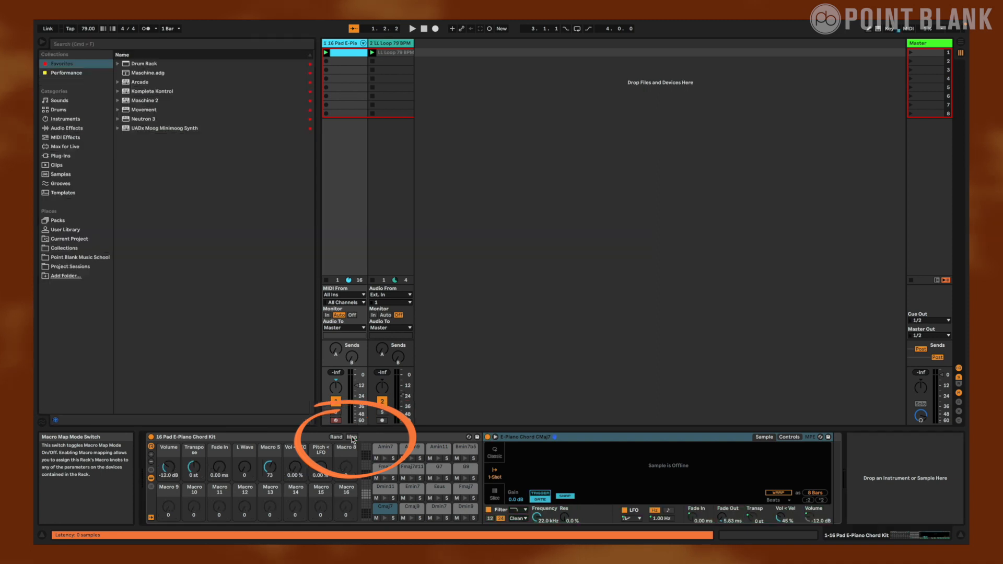
- Show the Simpler's modulation controls and map the LFO's pan amount to Macro 8 for all 15 siblings
click(795, 439)
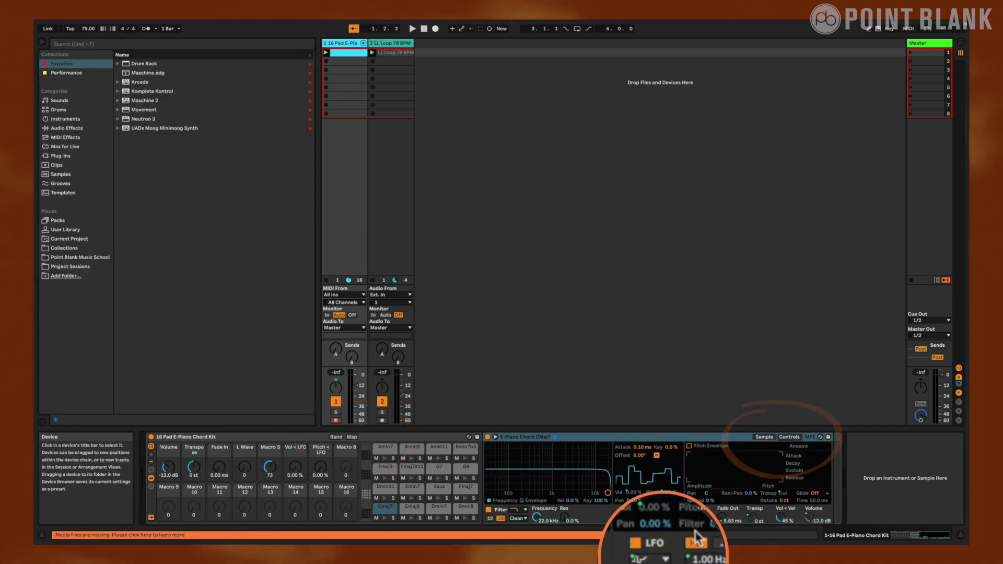
right_click(654, 510)
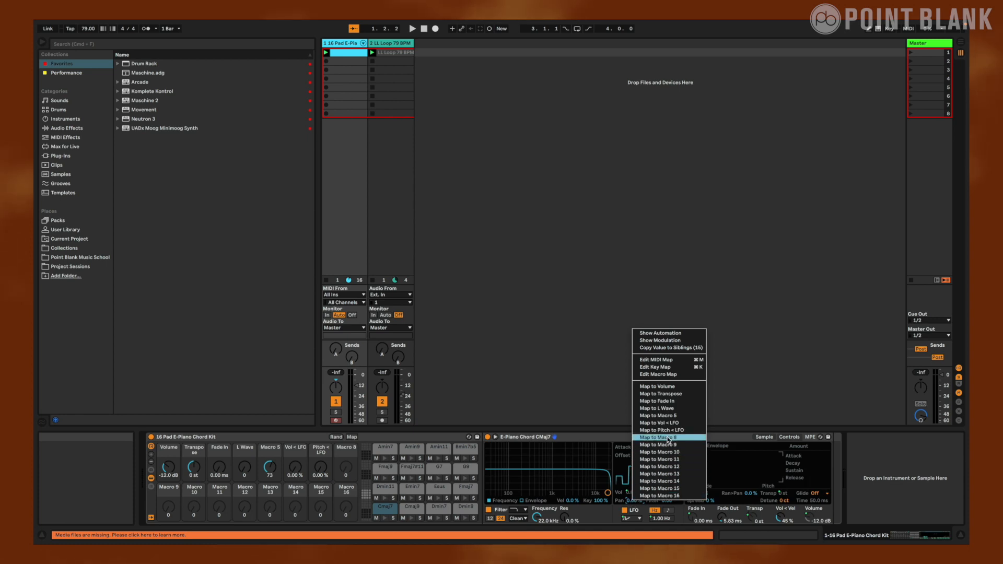
click(667, 438)
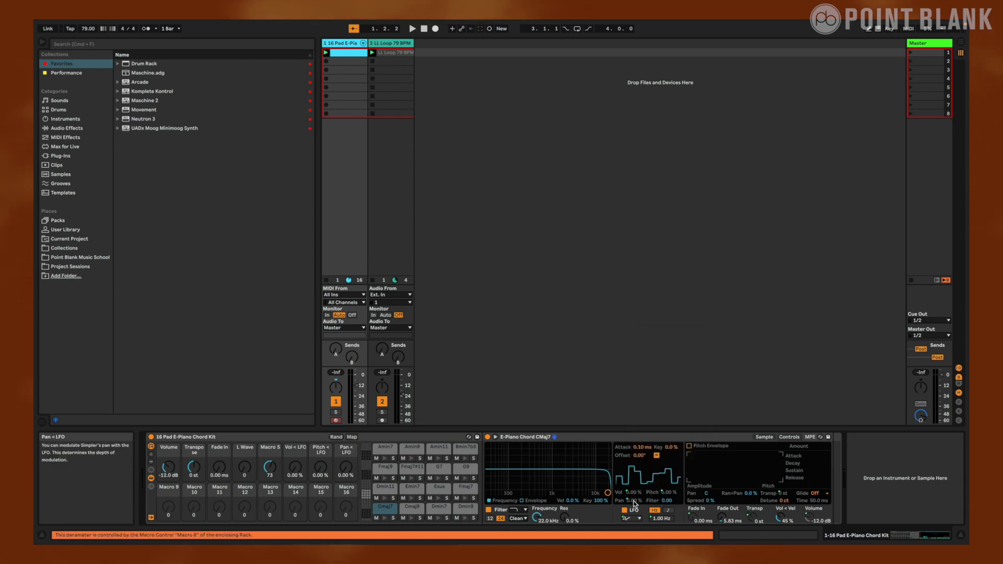
right_click(634, 501)
click(660, 495)
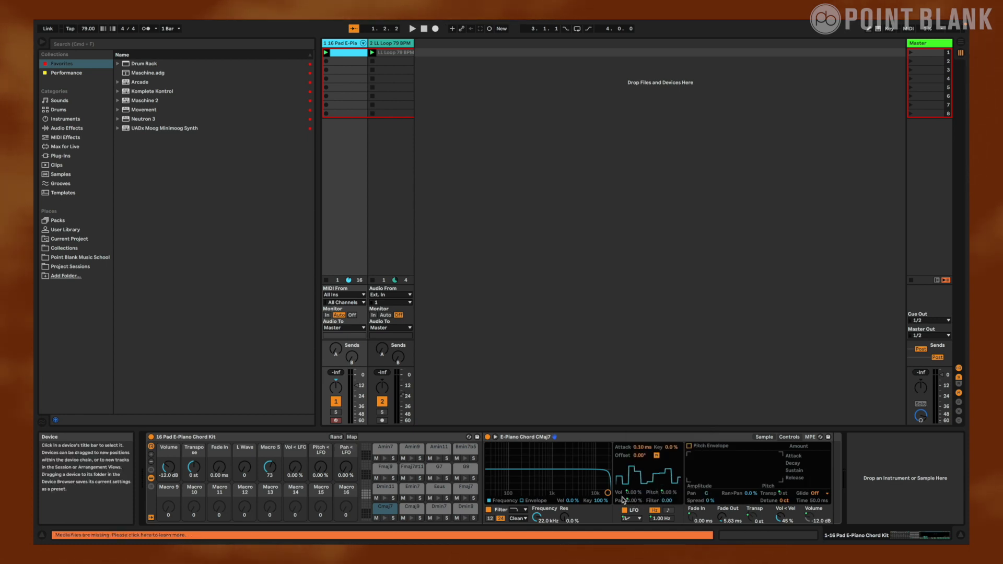
- Map the LFO's filter modulation amount to Macro 16 and extend the mapping to all 15 siblings
right_click(666, 500)
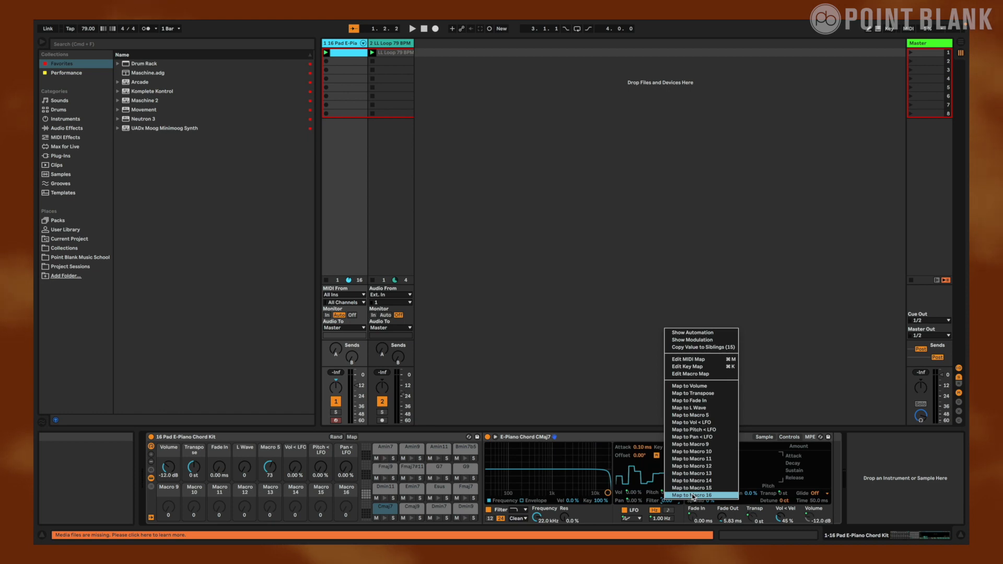
click(693, 495)
right_click(667, 500)
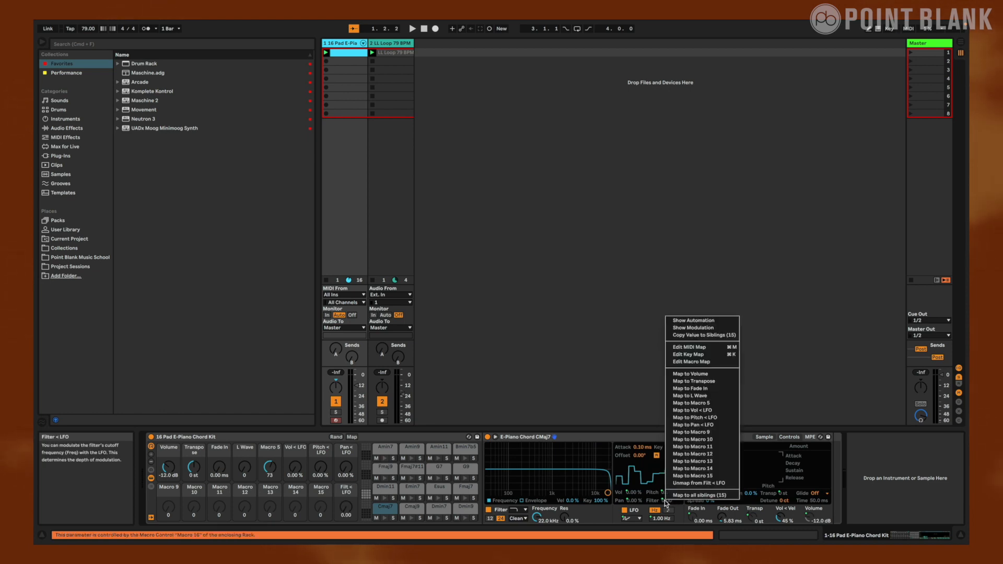
click(686, 497)
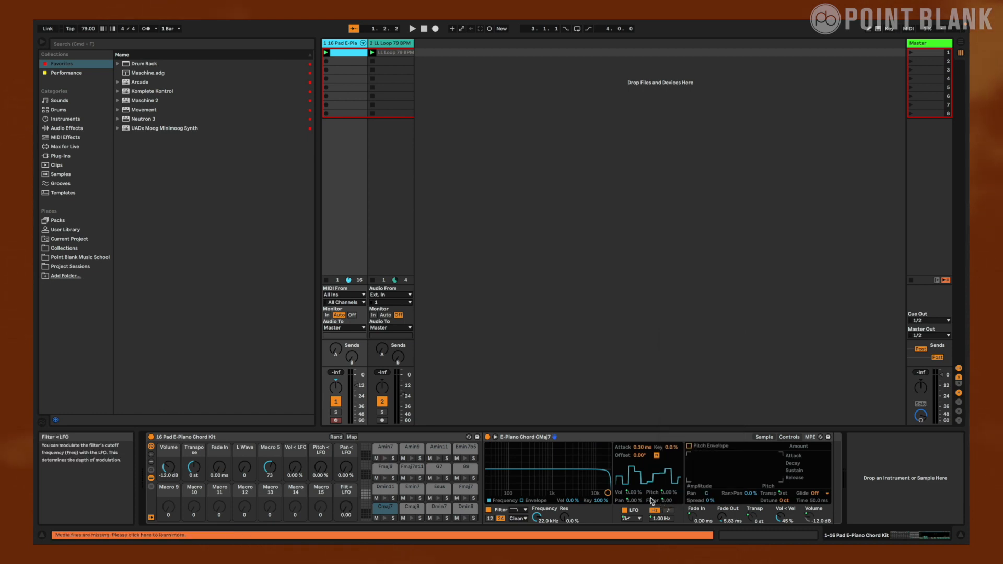
- Map the Simpler's filter type to Macro 9 and extend the mapping to all 15 siblings
right_click(519, 509)
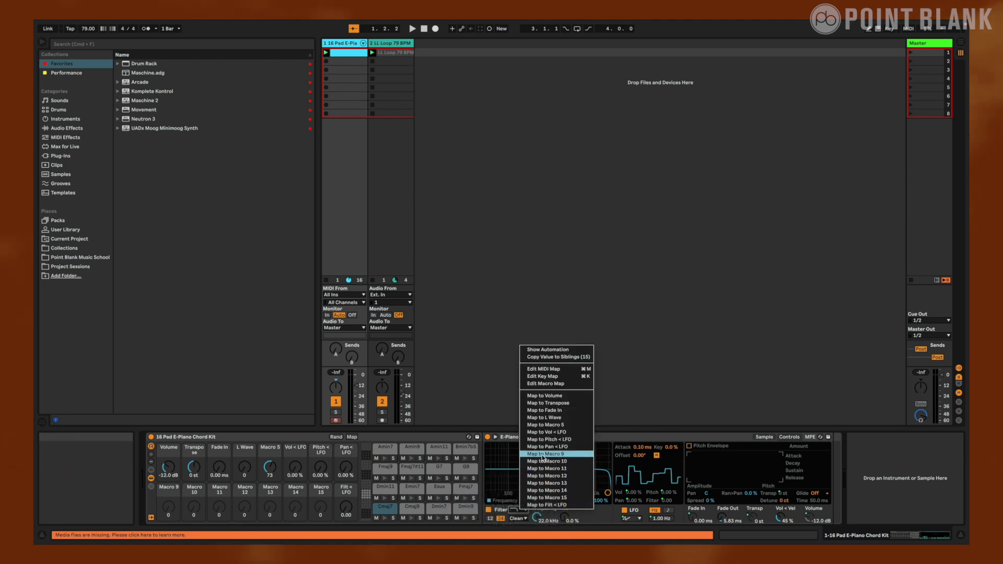
click(544, 425)
right_click(519, 510)
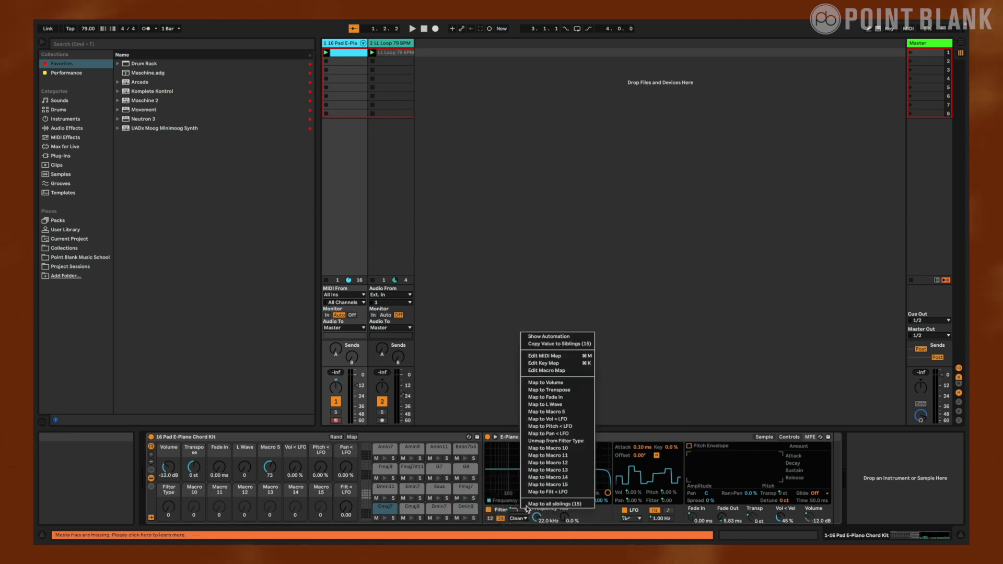
click(534, 504)
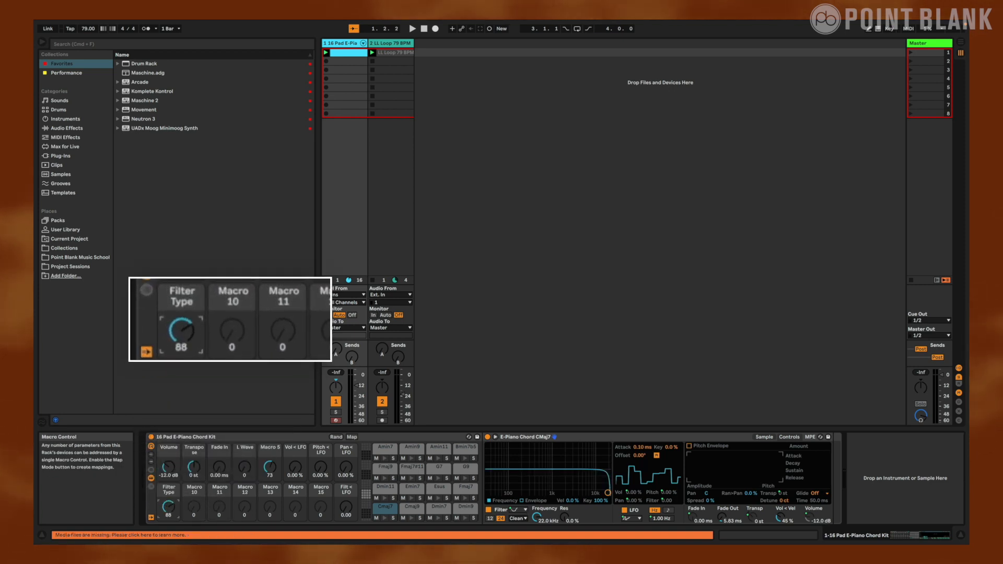
- Raise the Filter Type macro to 127 to map the filter's Morph to Macro 10 for all siblings, and return Filter Type to 0
drag(169, 508, 170, 478)
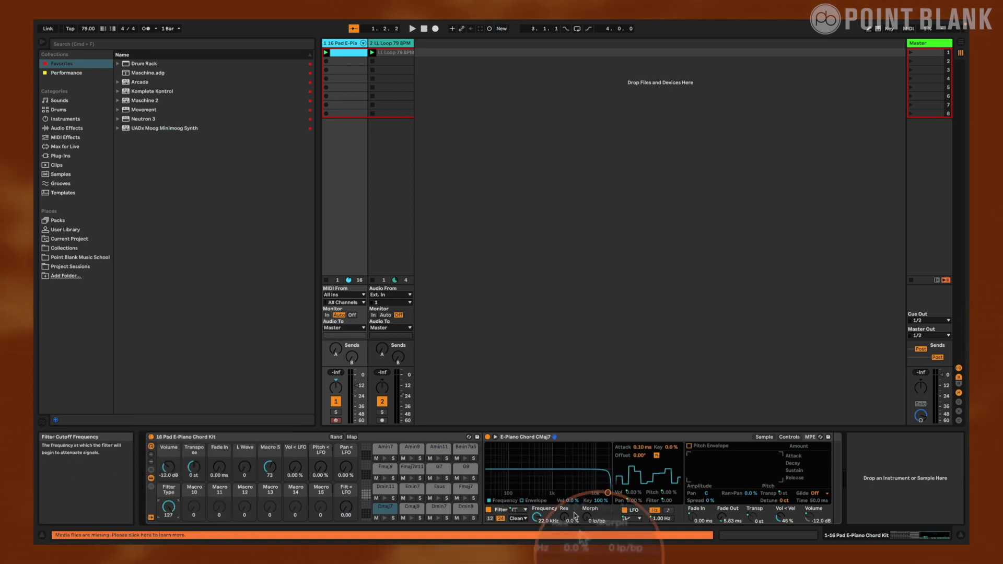
right_click(588, 520)
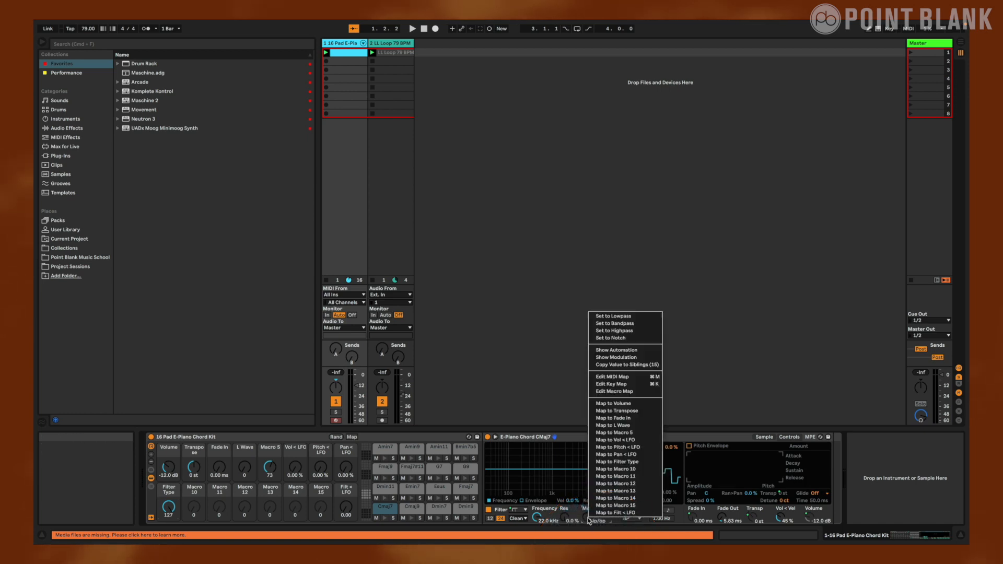
click(620, 469)
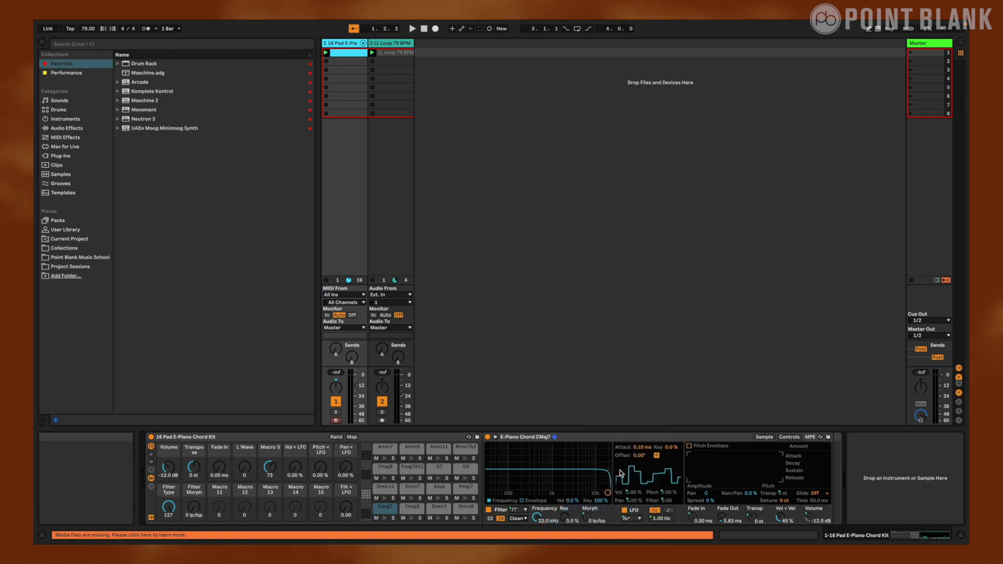
right_click(593, 517)
click(603, 512)
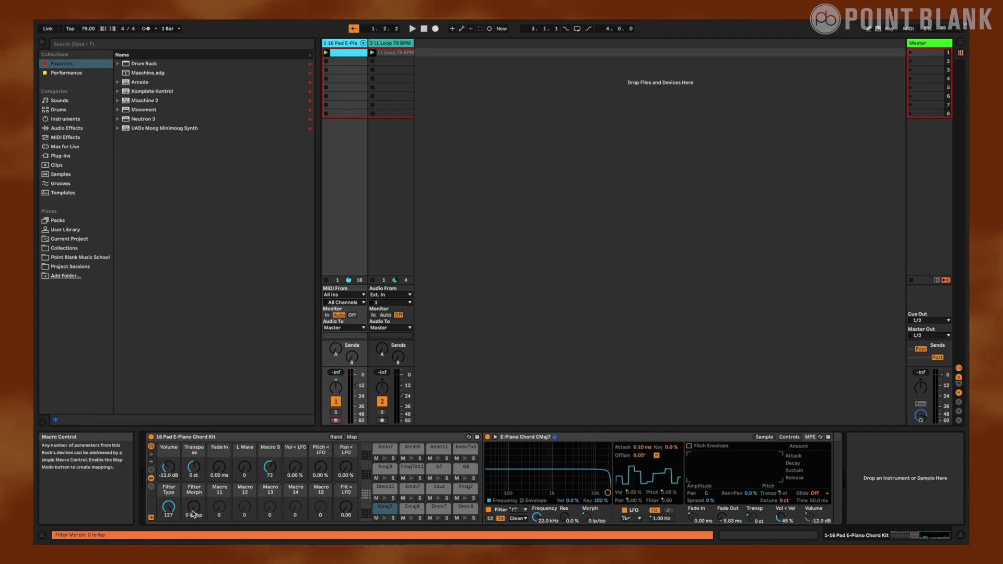
drag(168, 508, 168, 543)
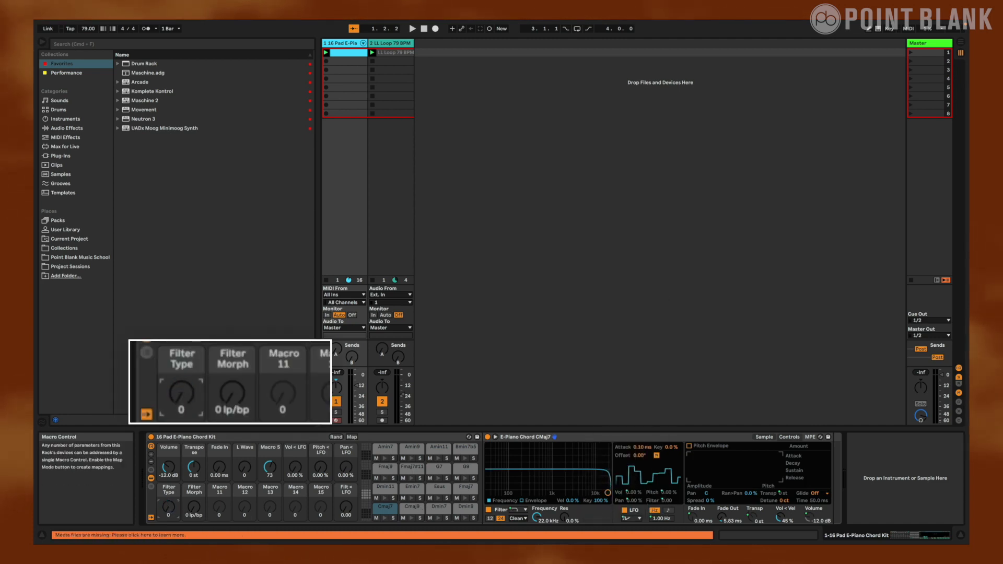
- Map the filter's cutoff frequency to Macro 11 and extend the mapping to all 15 siblings
right_click(536, 517)
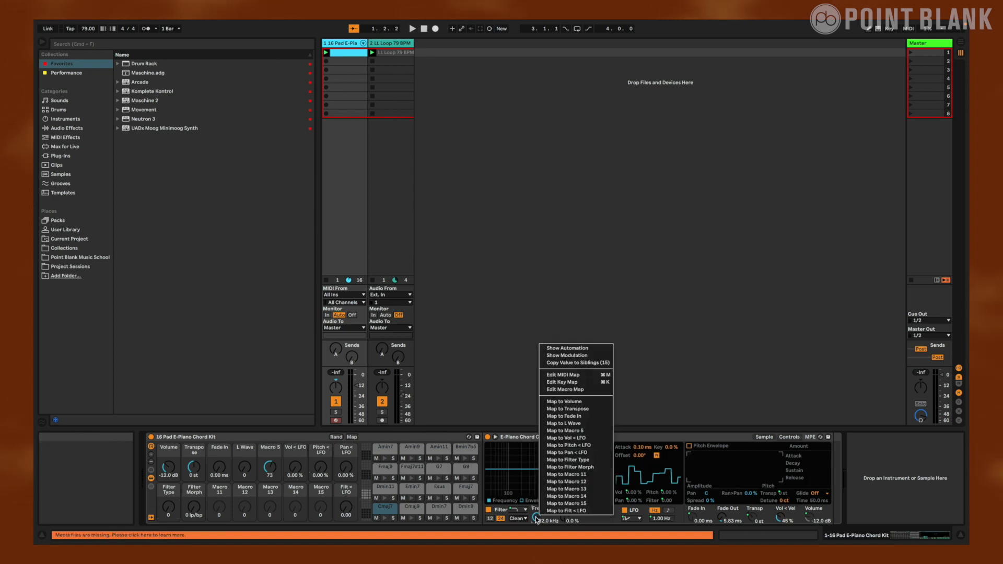
click(564, 474)
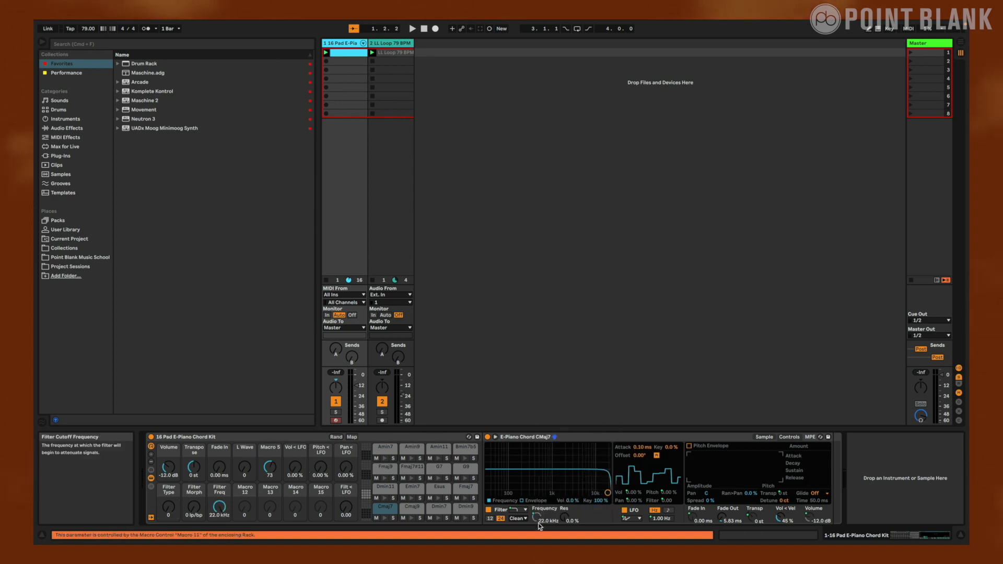
right_click(536, 517)
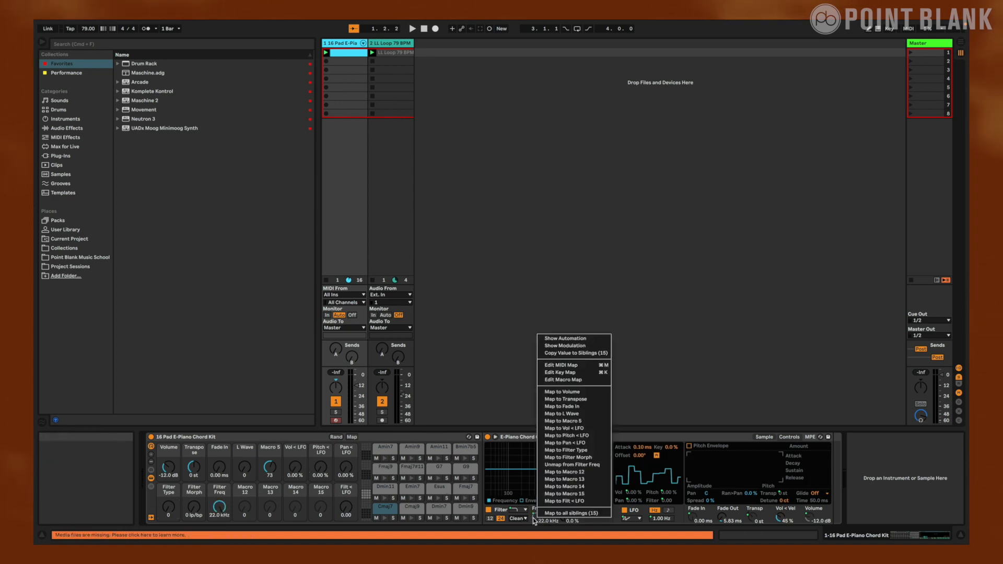
click(563, 513)
- Map the filter's resonance to Macro 12 and extend the mapping to all 15 siblings
right_click(565, 517)
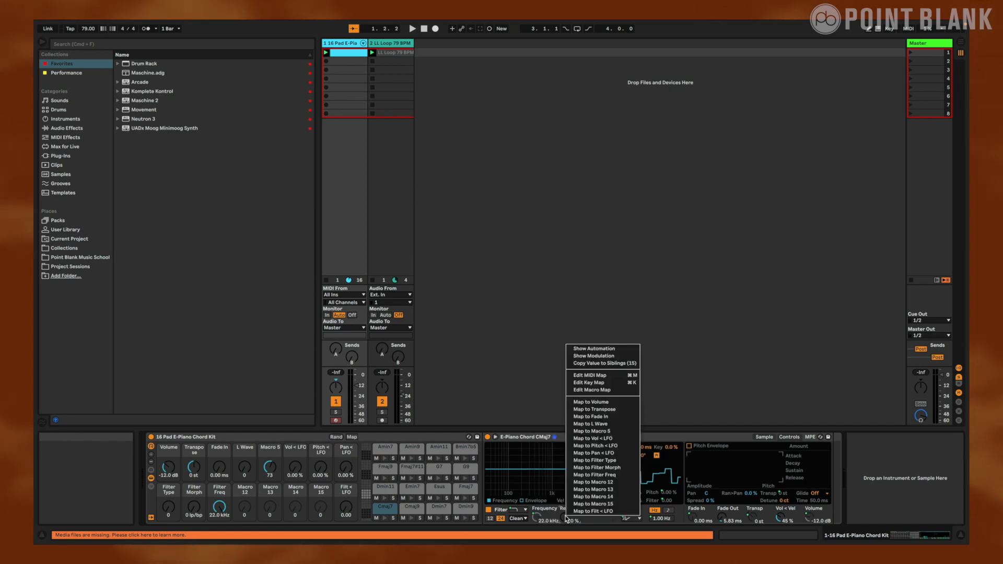
click(591, 482)
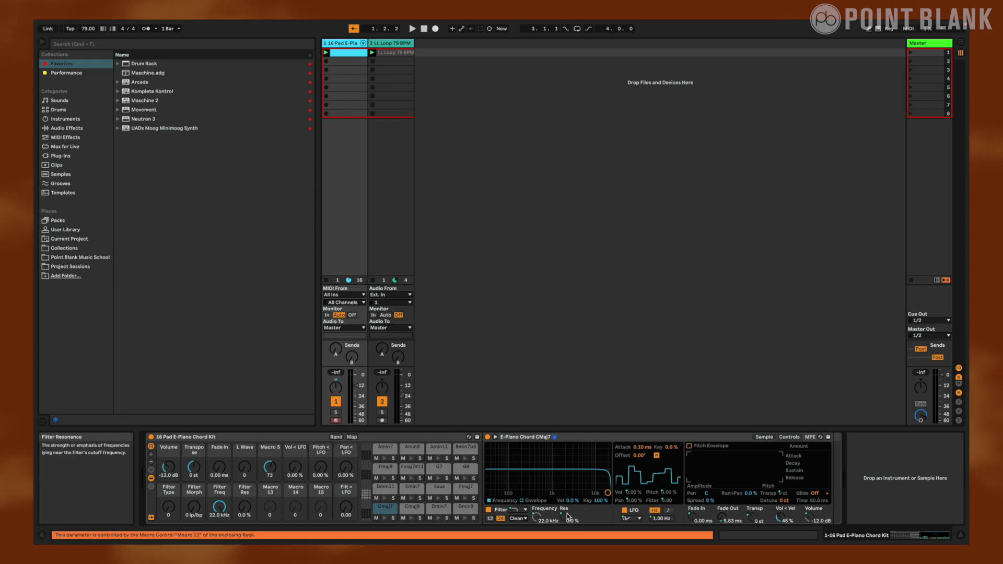
right_click(566, 515)
click(575, 513)
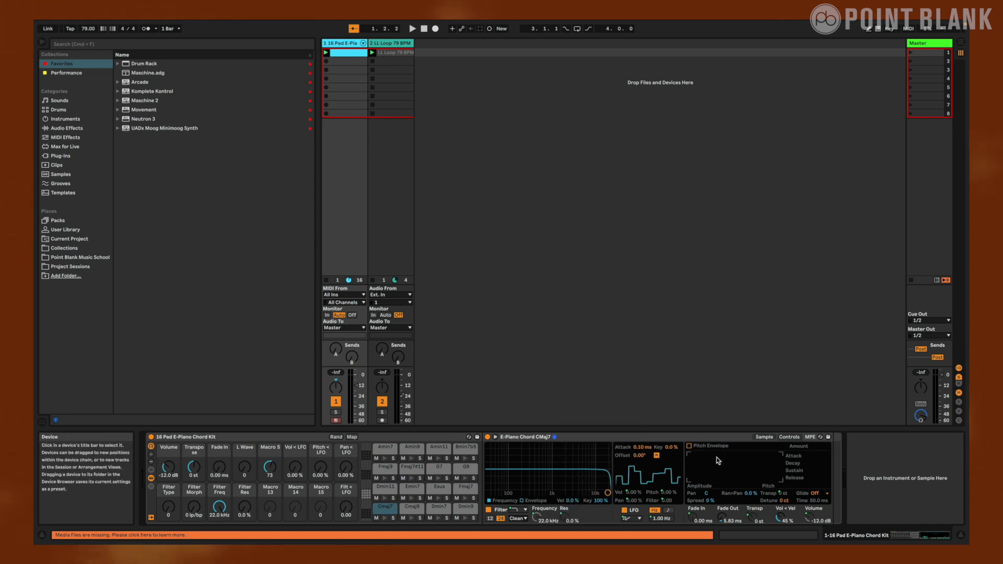
- Display the Simpler's filter envelope, switch it on and copy its on state to all 15 siblings
click(531, 501)
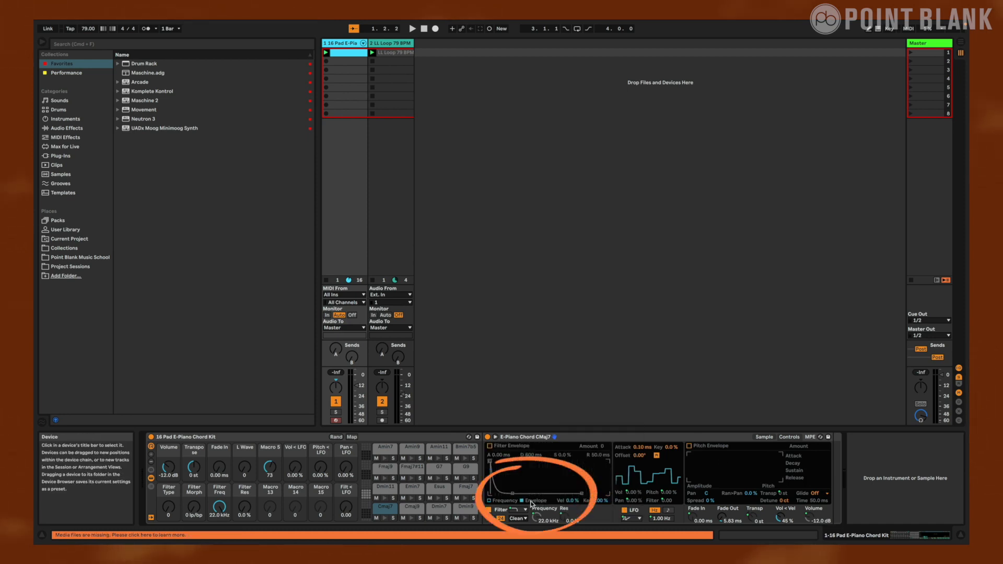
right_click(488, 447)
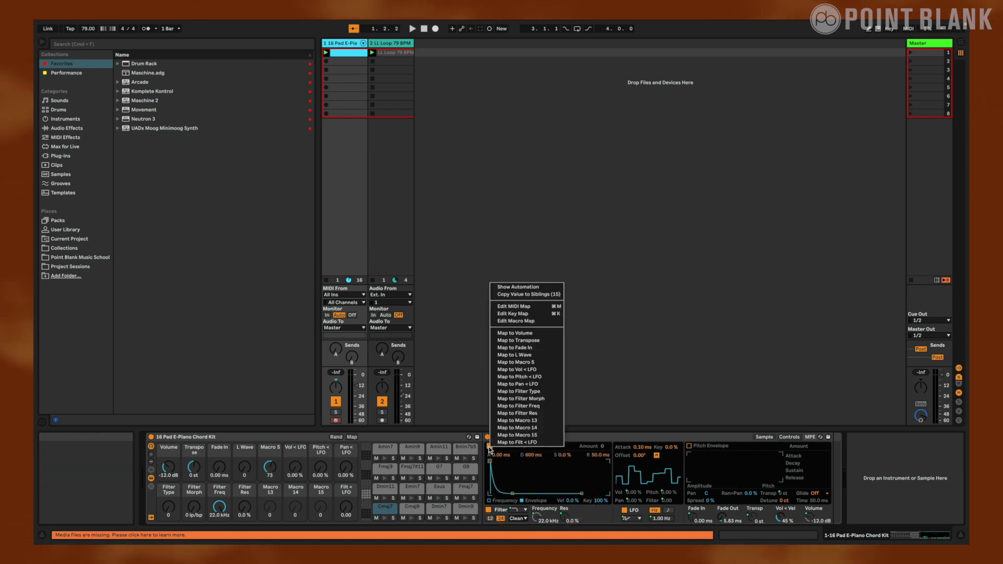
click(513, 295)
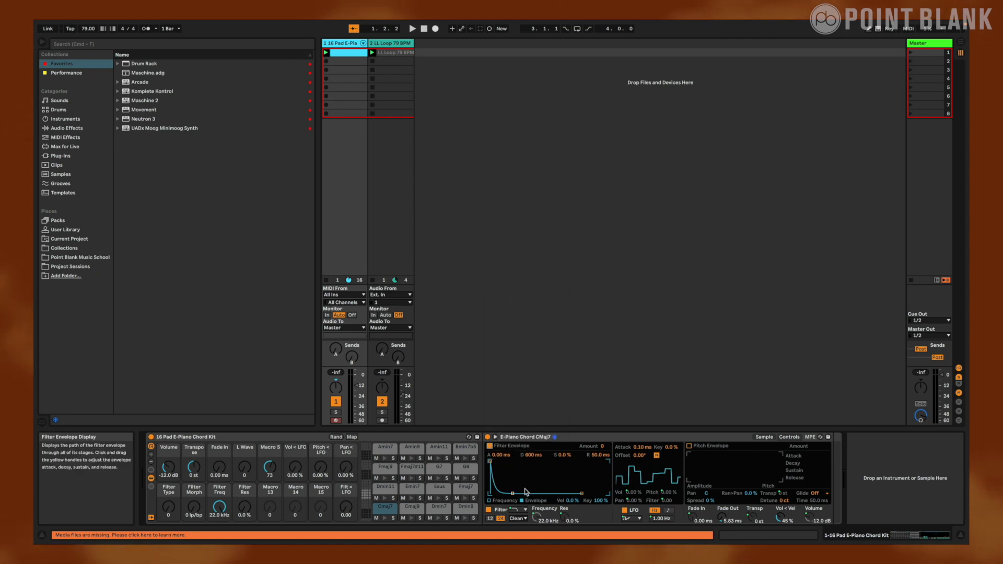
- Map the filter envelope's attack to Macro 13 and its decay to Macro 14
right_click(499, 457)
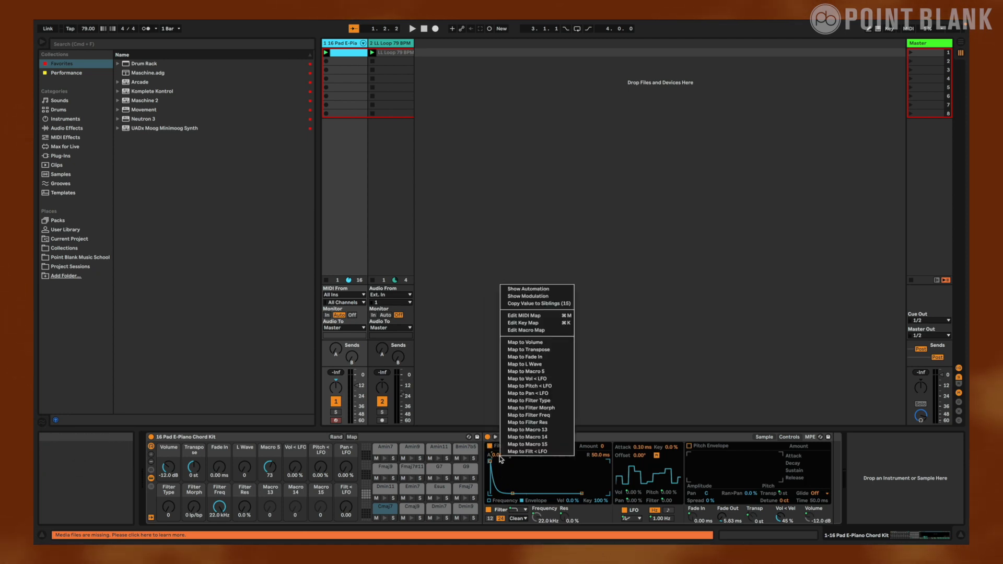
click(531, 430)
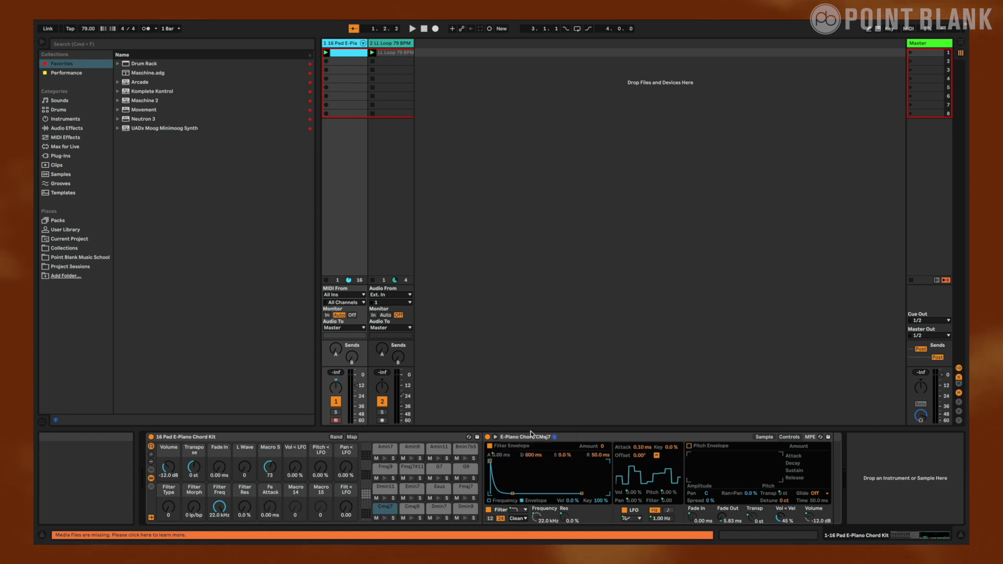
right_click(529, 457)
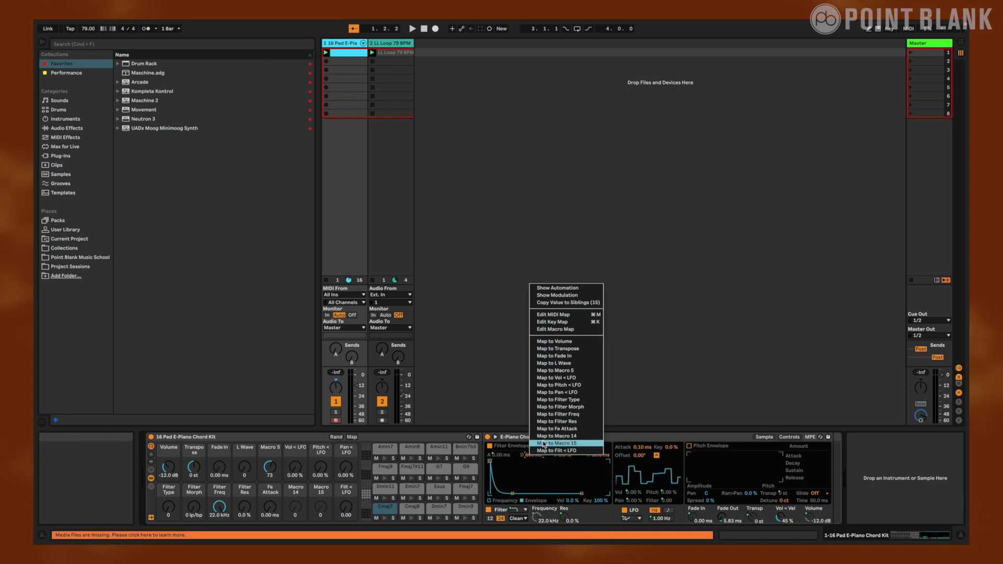
click(543, 438)
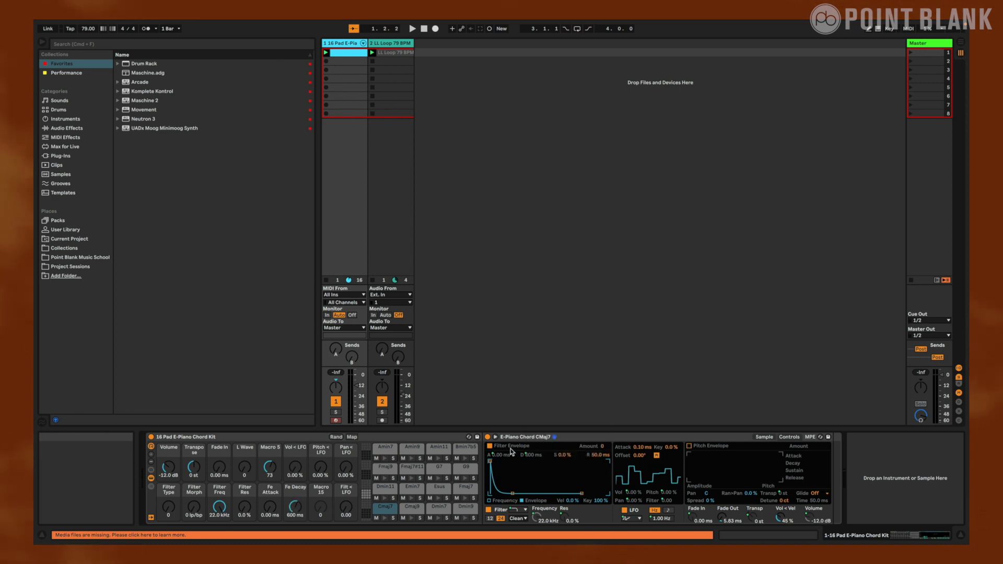
- Extend the filter envelope's attack and decay macro mappings to all sibling pads
right_click(499, 456)
click(519, 451)
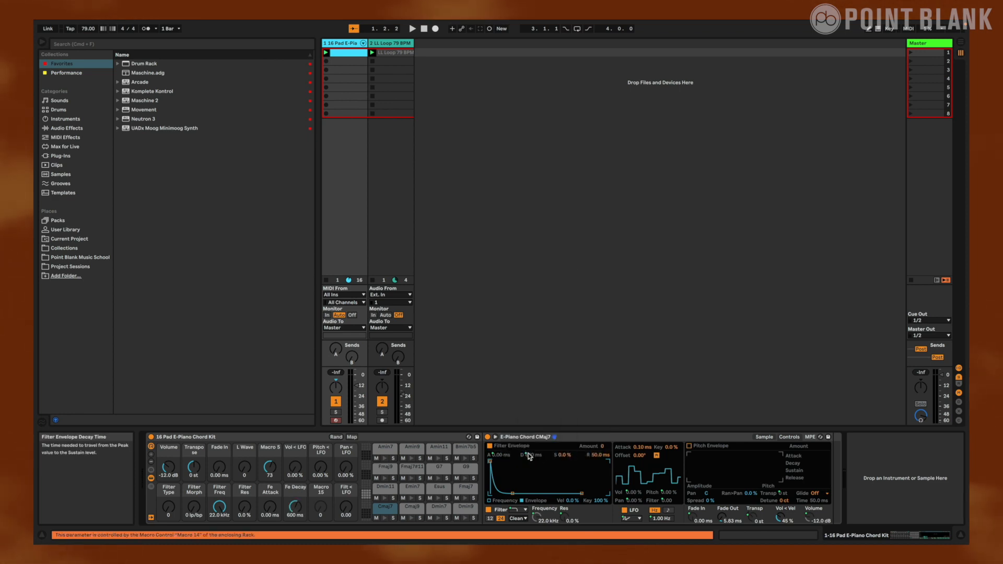
right_click(528, 455)
click(533, 455)
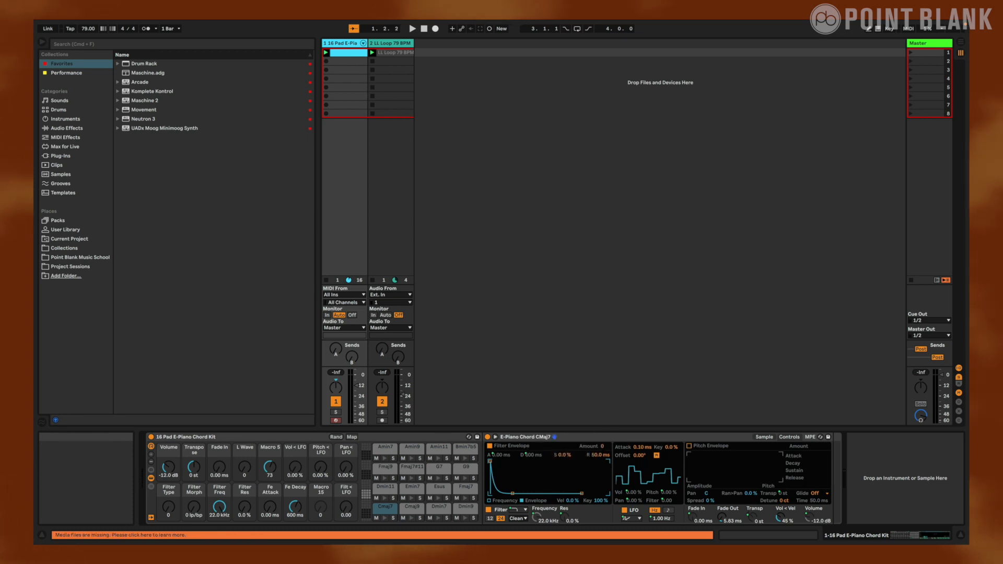
- Map the filter envelope's amount to Macro 15 and extend the mapping to all siblings
right_click(602, 446)
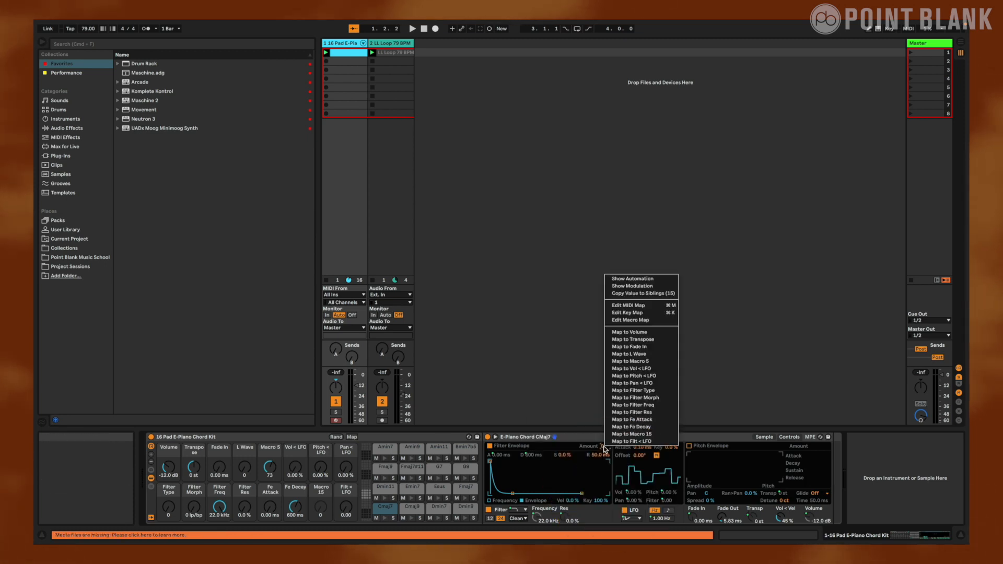
click(619, 436)
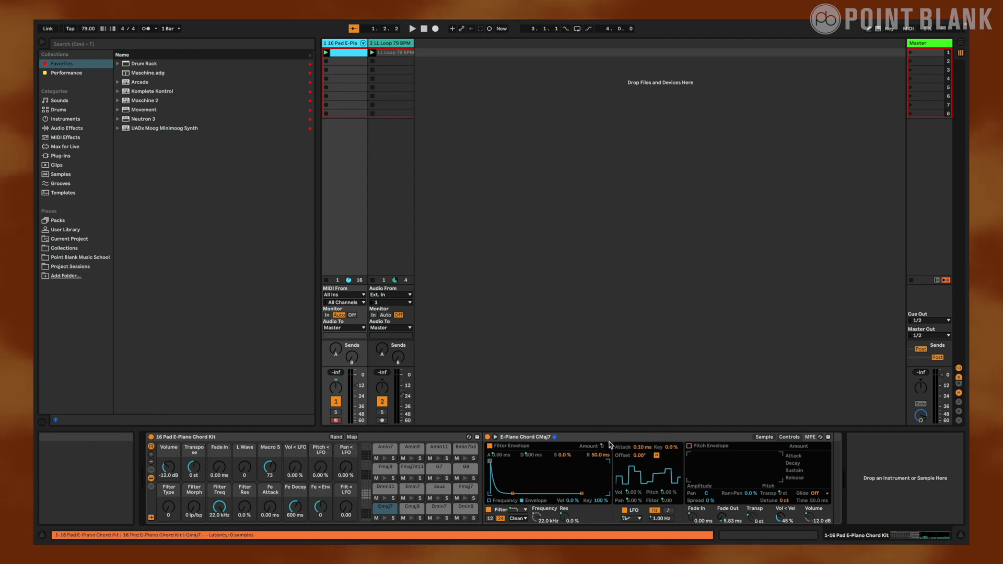
right_click(600, 446)
click(616, 443)
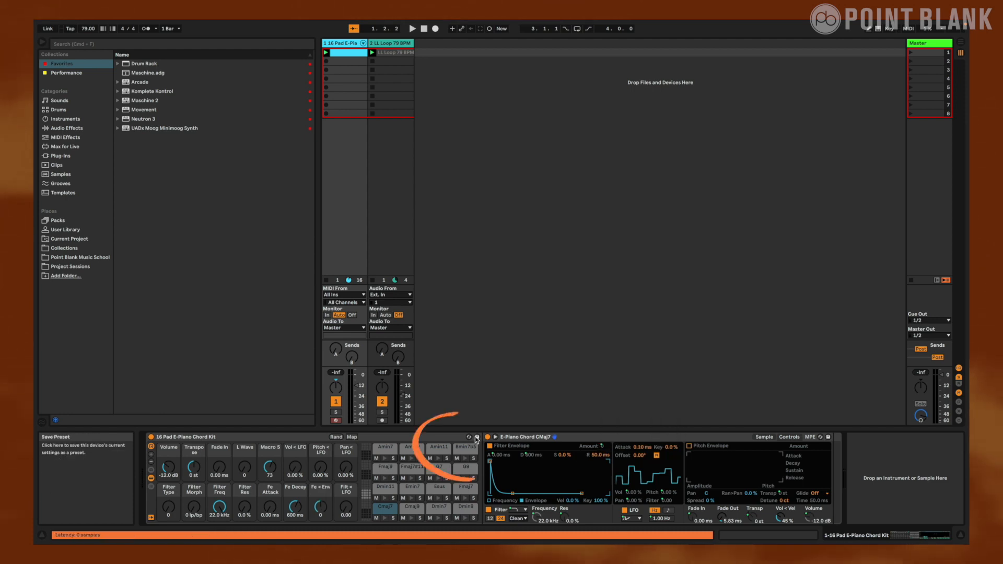
- Save the rack as preset 16 Pad E-Piano Chord Kit.adg, overwriting the existing file
click(476, 440)
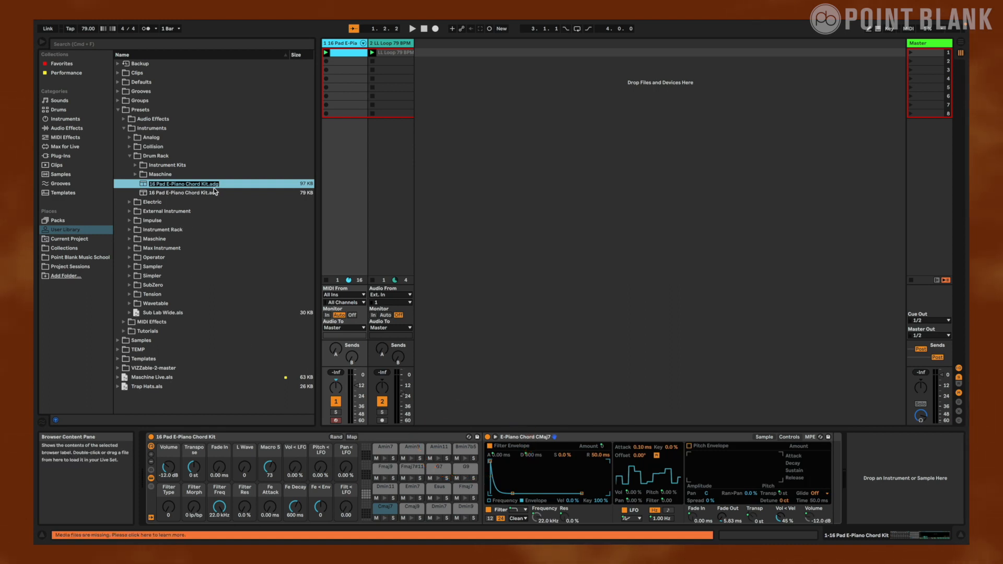
key(Return)
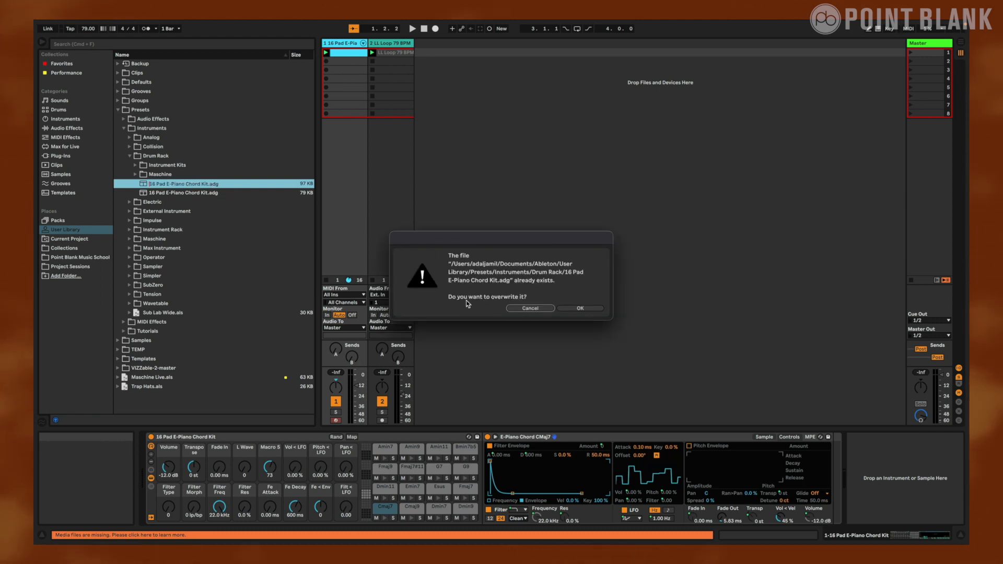
click(574, 308)
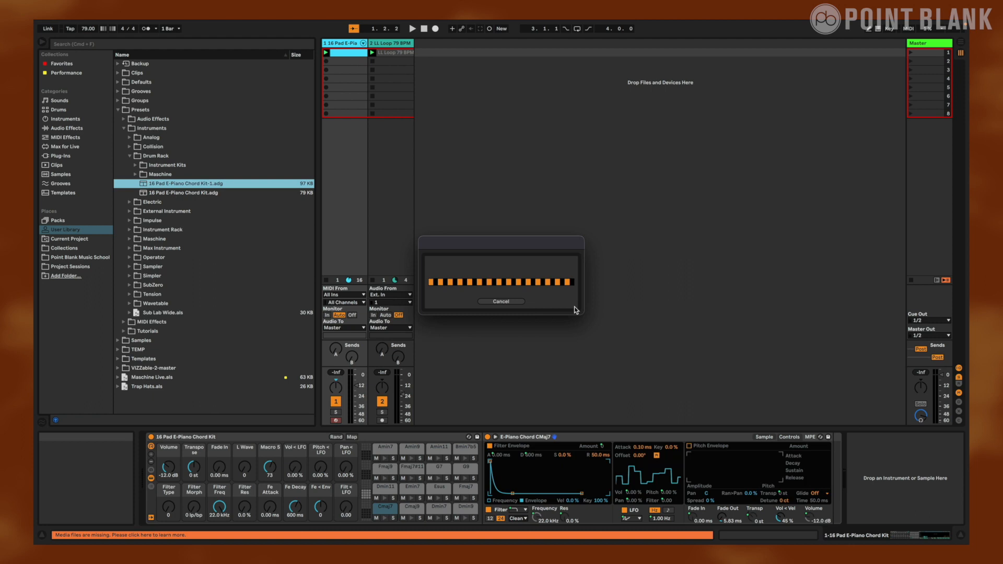
- Show the rack's macro variations and raise the L Wave macro to 127
click(151, 470)
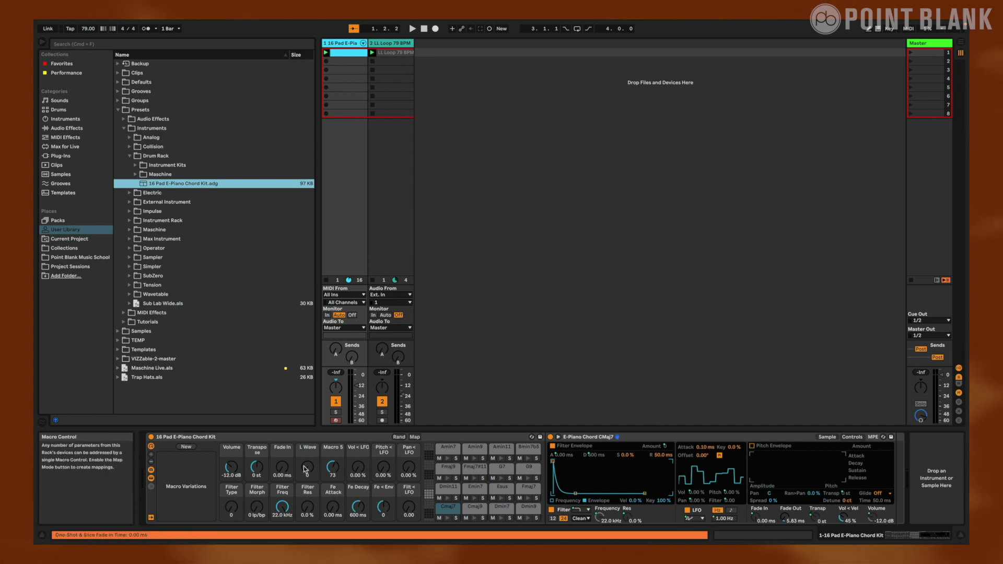
drag(306, 471, 306, 436)
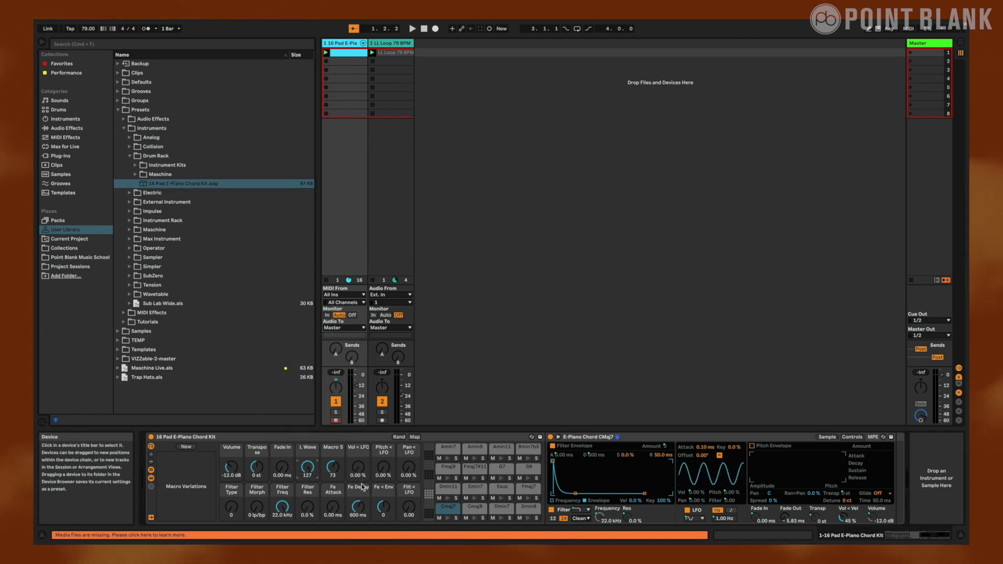
- Rename Macro 5 as LFO Speed
click(337, 447)
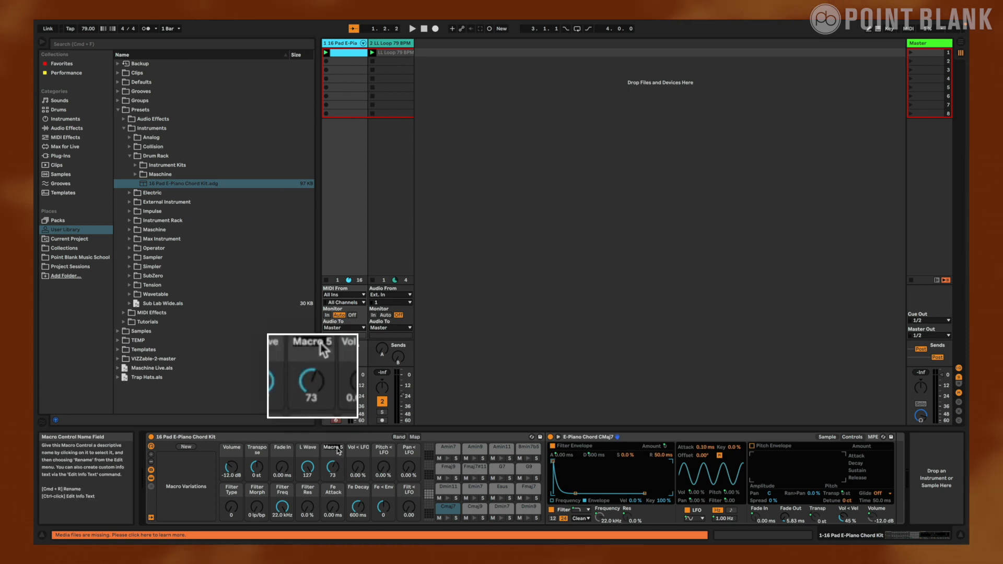
text(LFO)
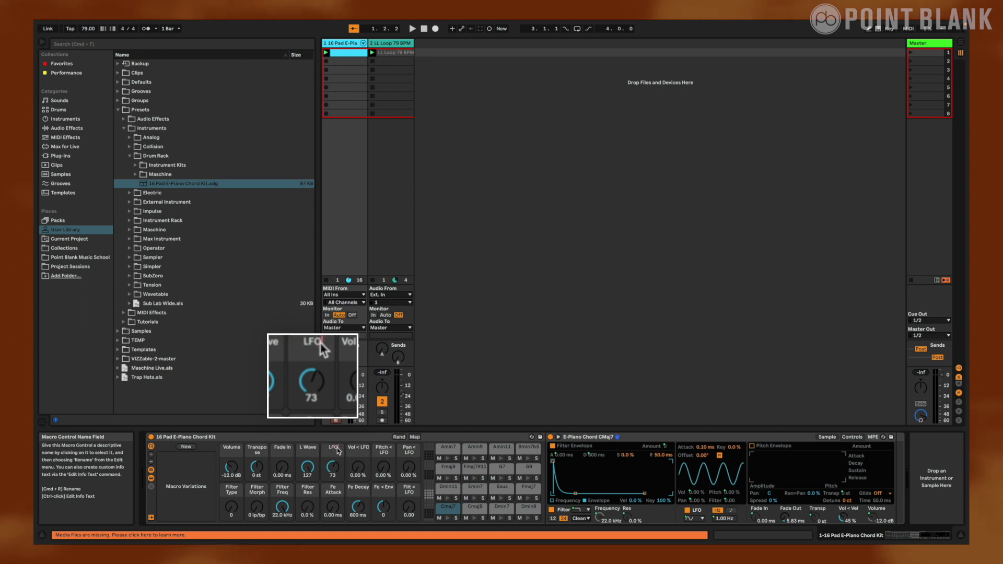
text( Rpeed)
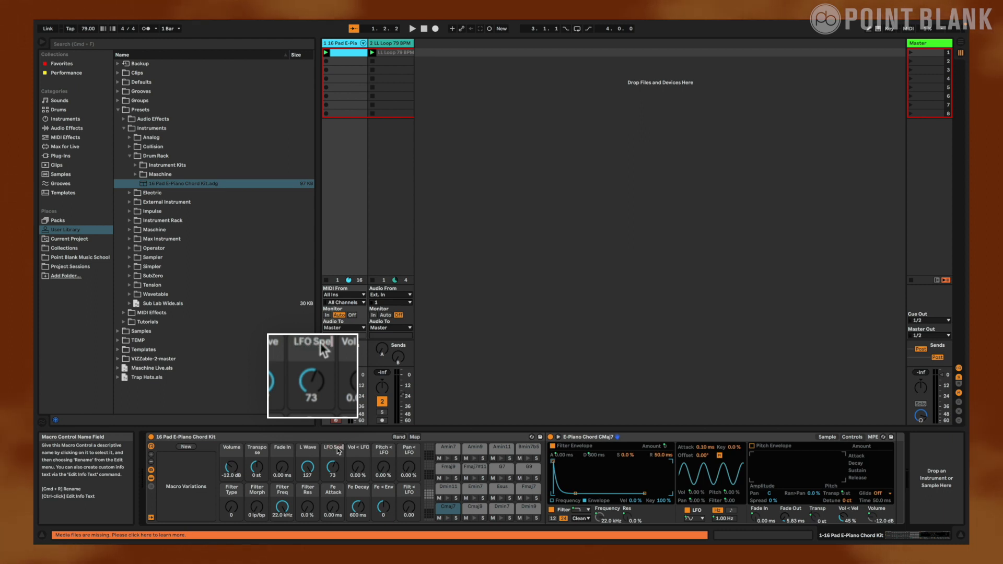
key(Return)
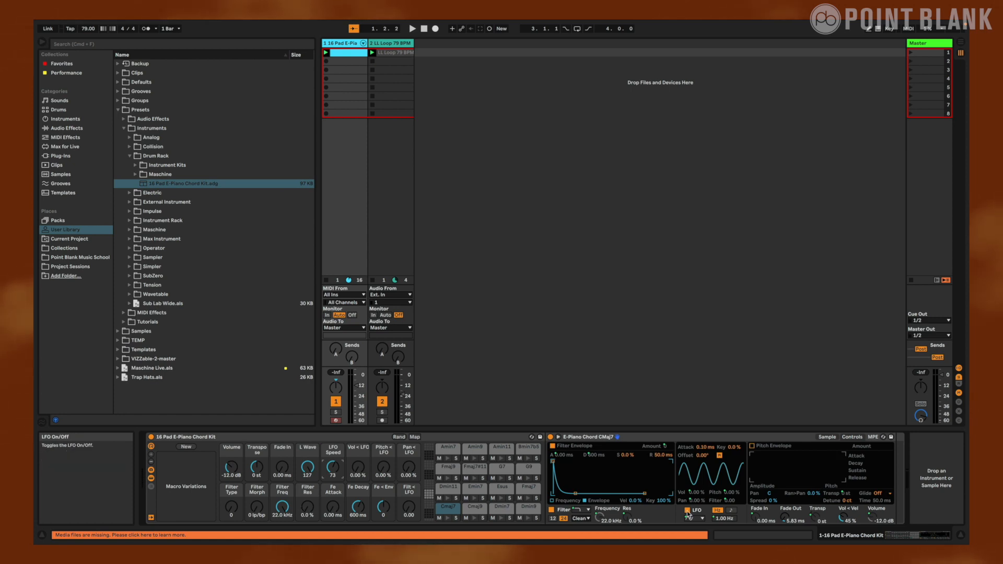
- Switch the Simpler's LFO rate mode to beat-time sync and copy that setting to all 15 siblings
click(730, 510)
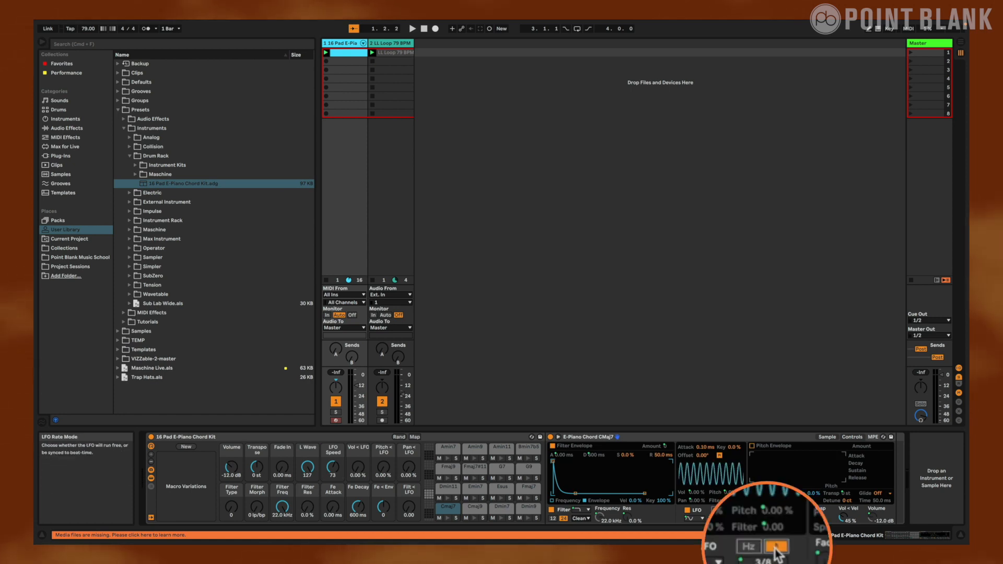
right_click(731, 509)
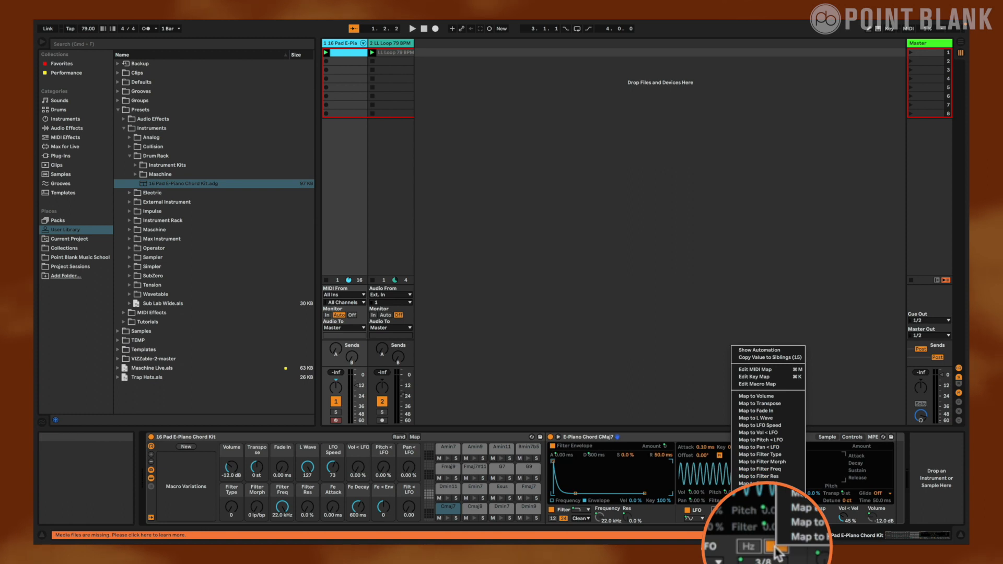
click(772, 358)
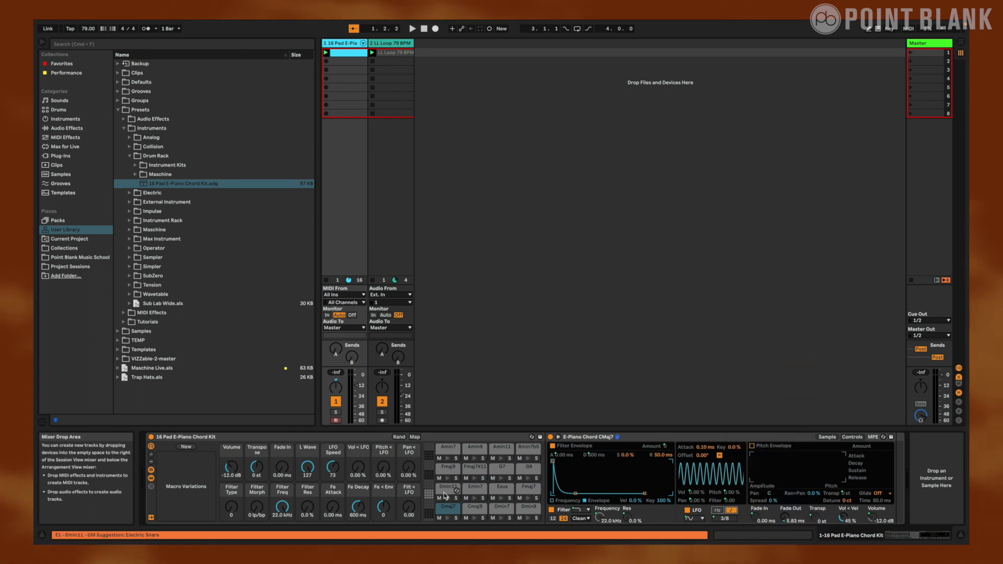
- Store the current macro settings as a new macro variation named Default
click(185, 448)
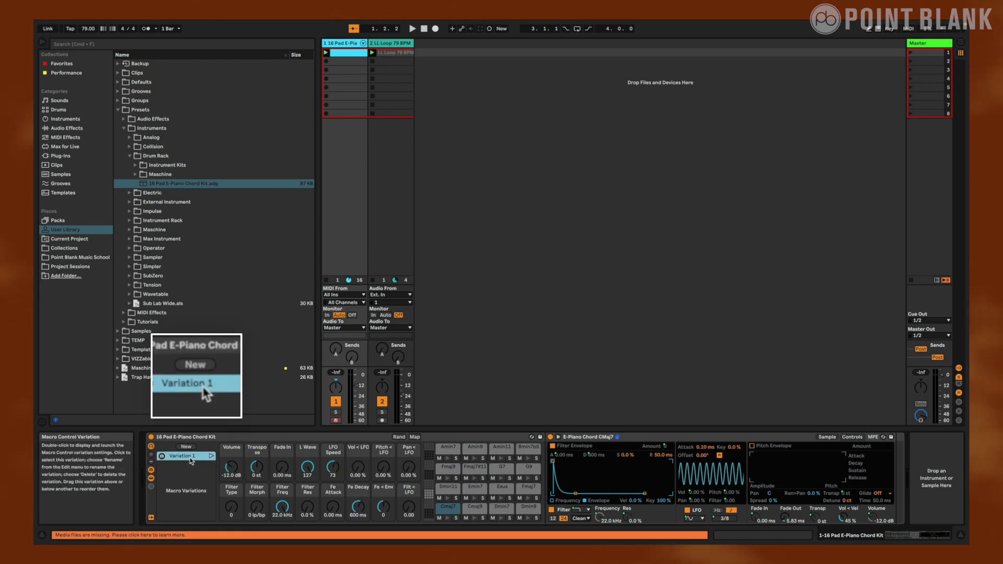
key(super+r)
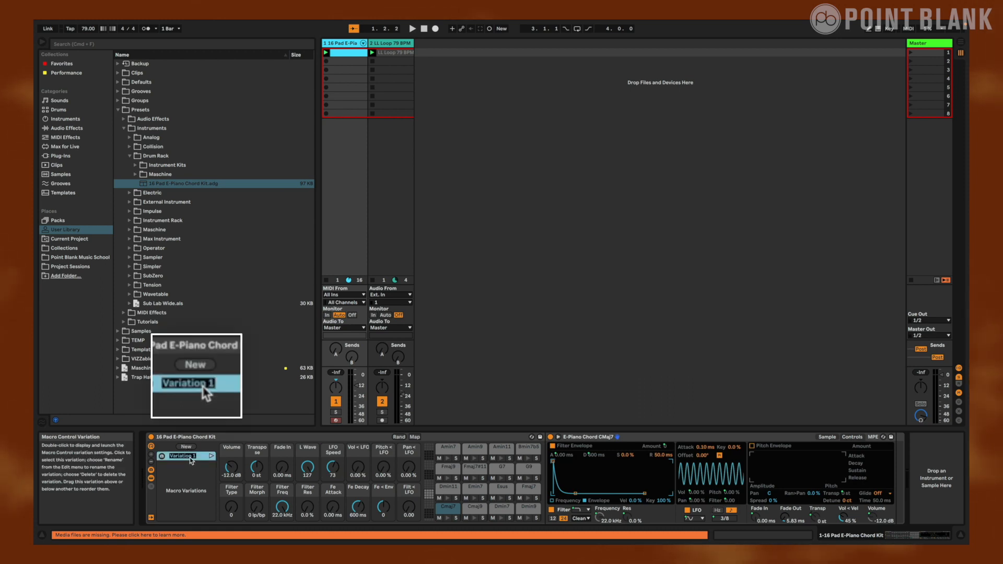
text(Defaul)
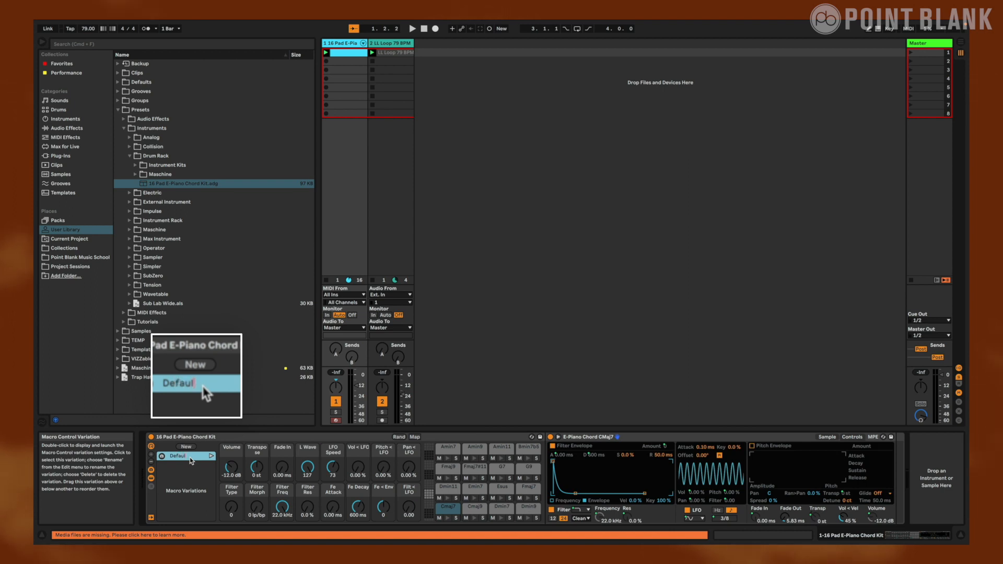
text(t)
key(Return)
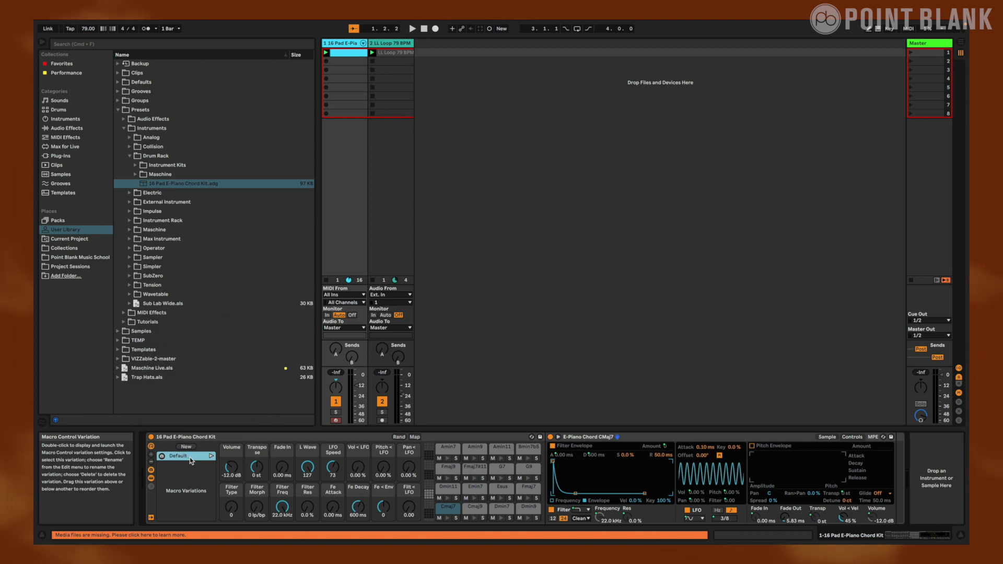
- Set Volume to -3.12 dB, Transpose to +37 st, LFO Speed to 33 and L Wave to 42, and recall the Default variation
drag(233, 469, 257, 443)
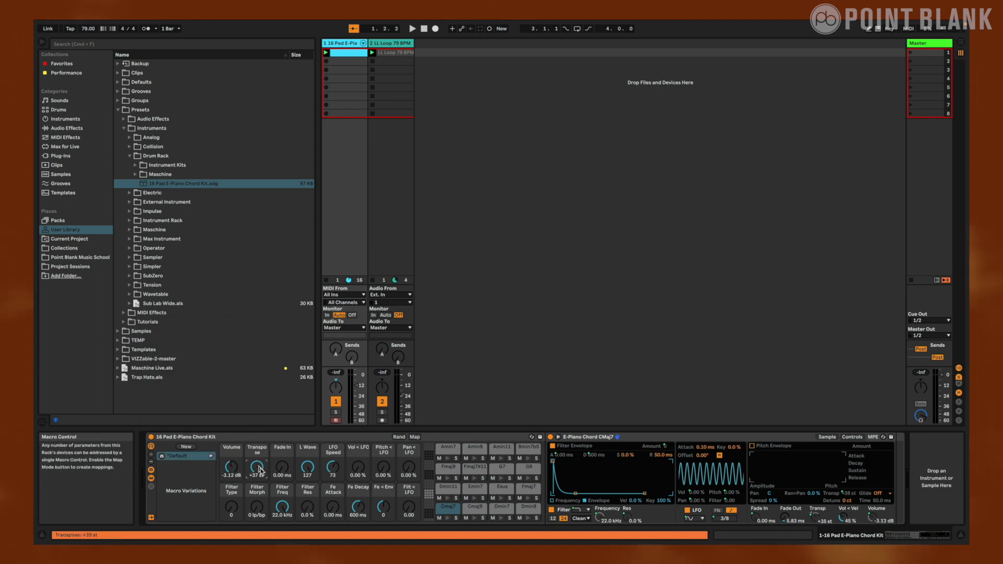
drag(330, 472, 330, 490)
drag(307, 468, 307, 506)
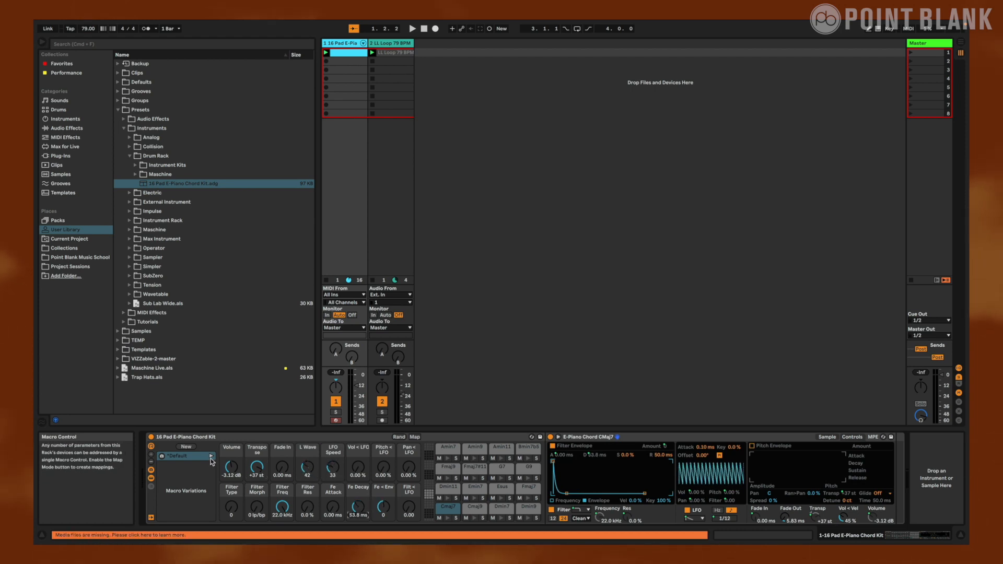
click(211, 457)
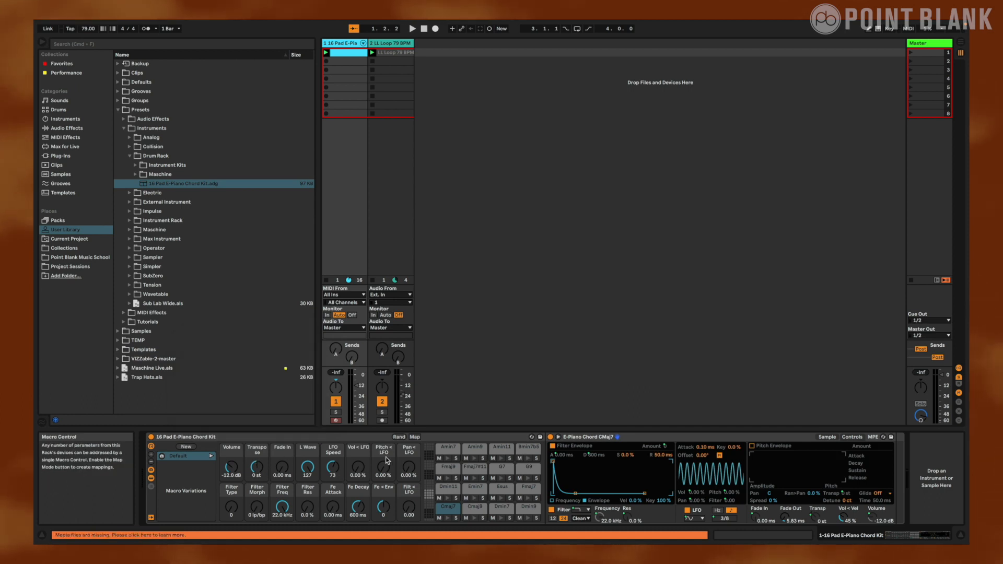
- Randomize the rack's macro values three times and recall the Default variation
click(400, 436)
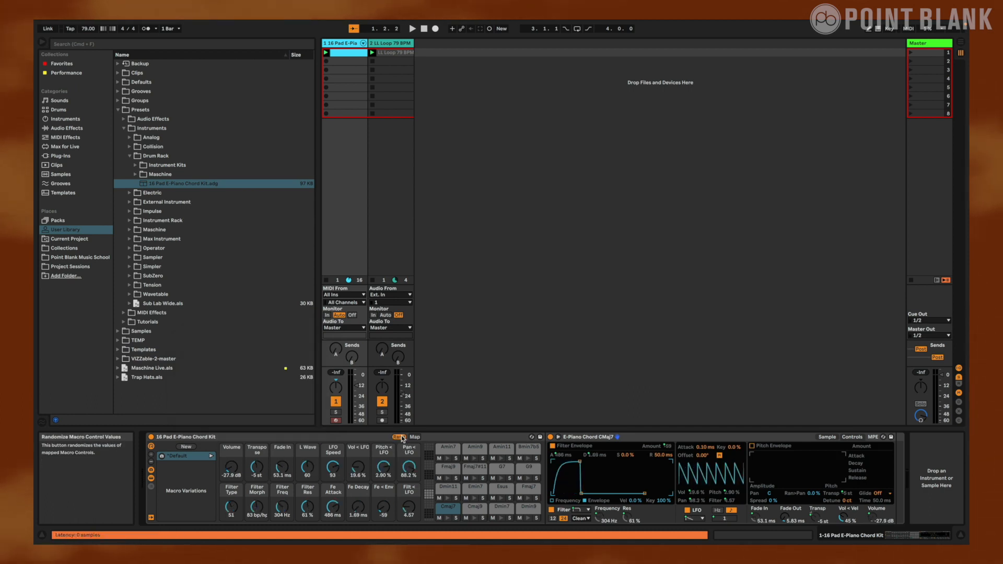
click(400, 437)
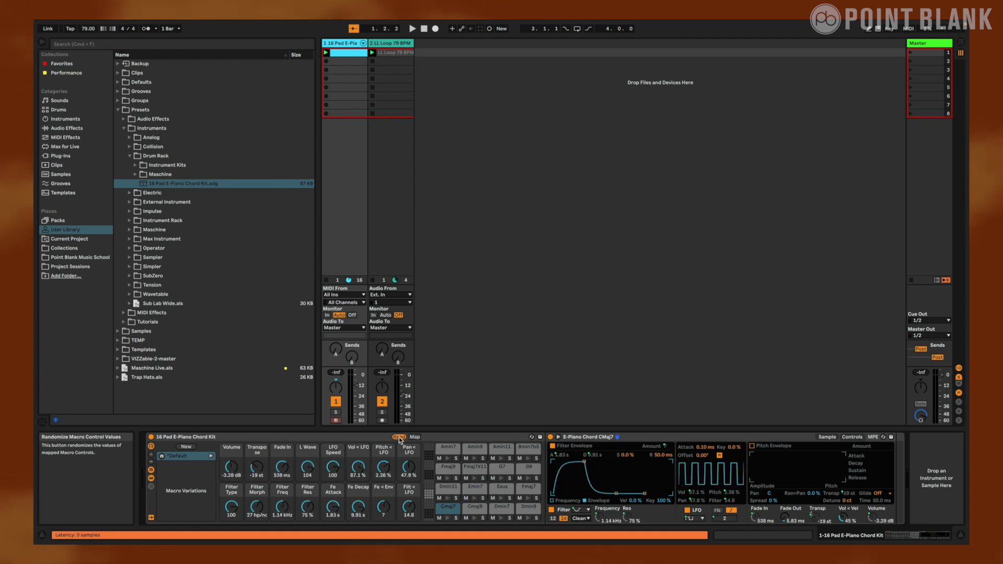
click(400, 437)
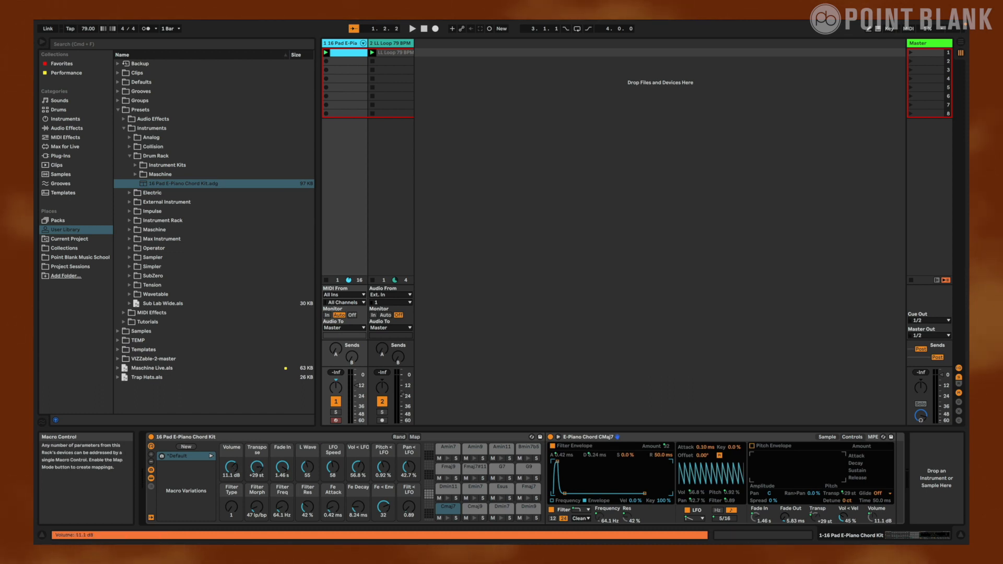
click(211, 458)
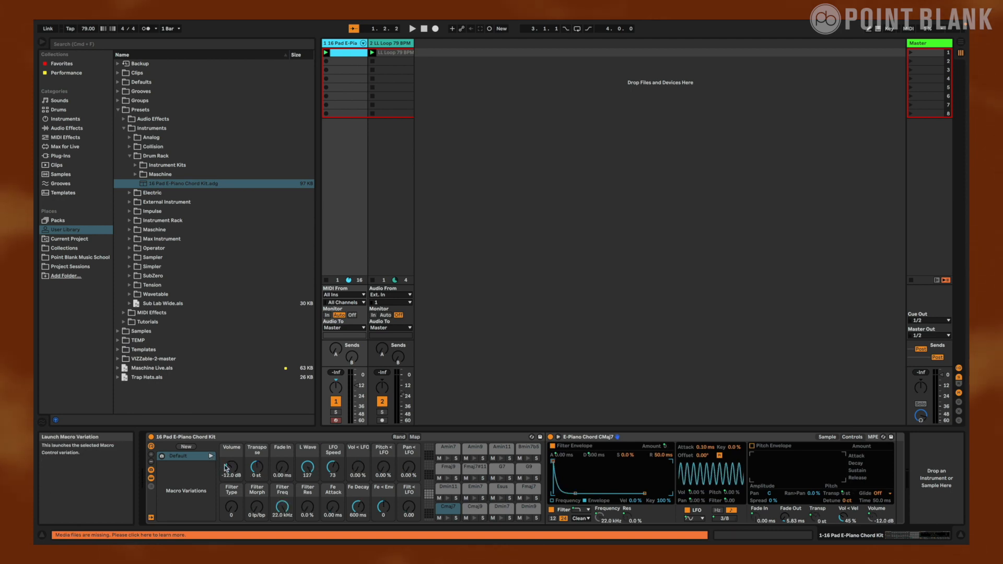
- Exclude the rack's Volume macro from both randomization and macro variations
right_click(233, 470)
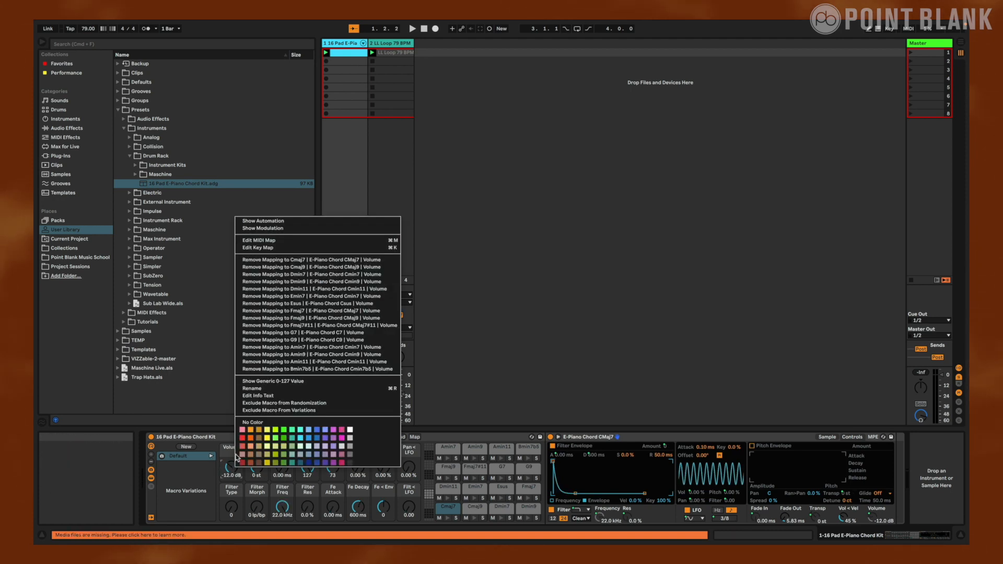
click(258, 405)
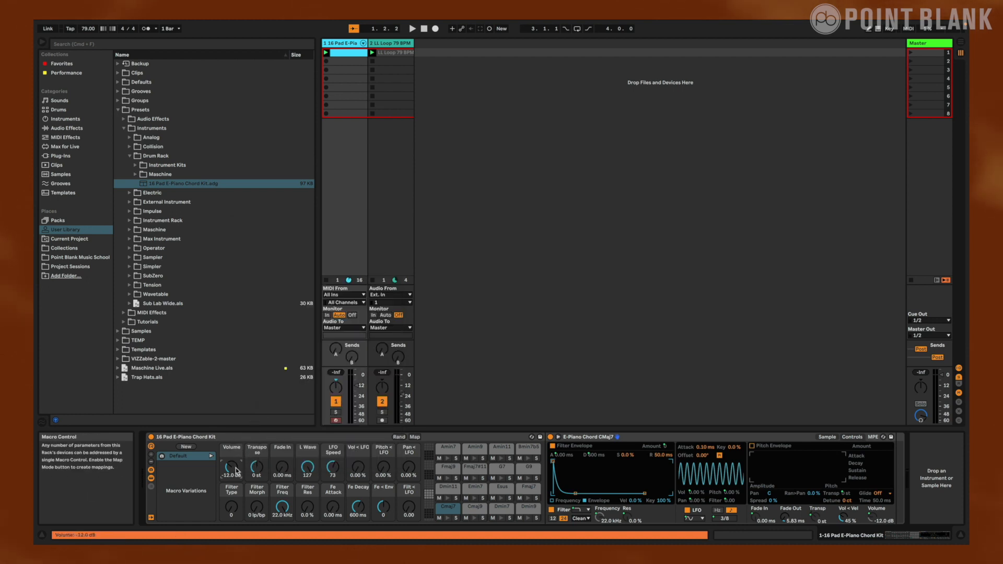
right_click(233, 470)
click(265, 413)
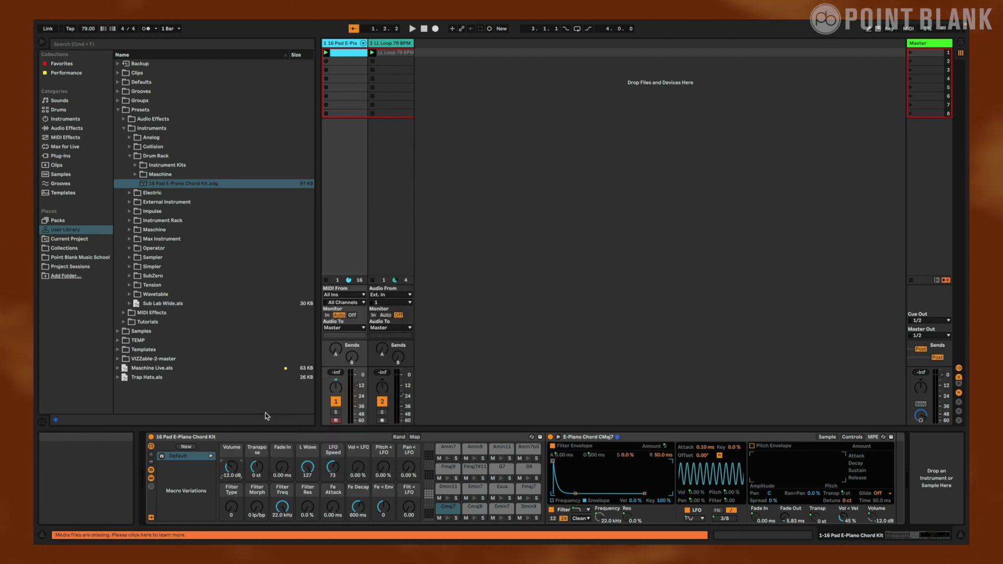
- Exclude the rack's Transpose macro from both randomization and macro variations
right_click(257, 466)
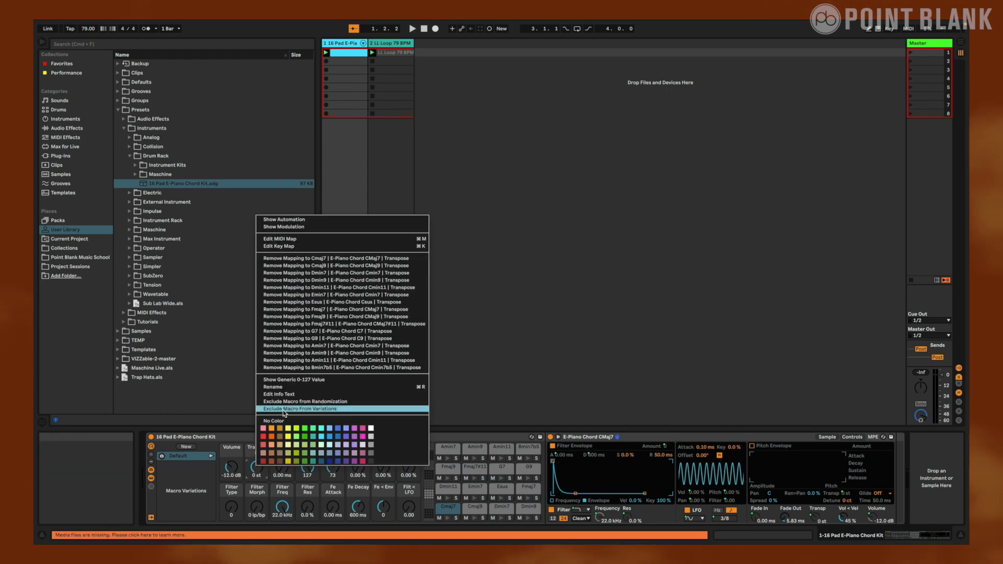
click(285, 402)
right_click(257, 466)
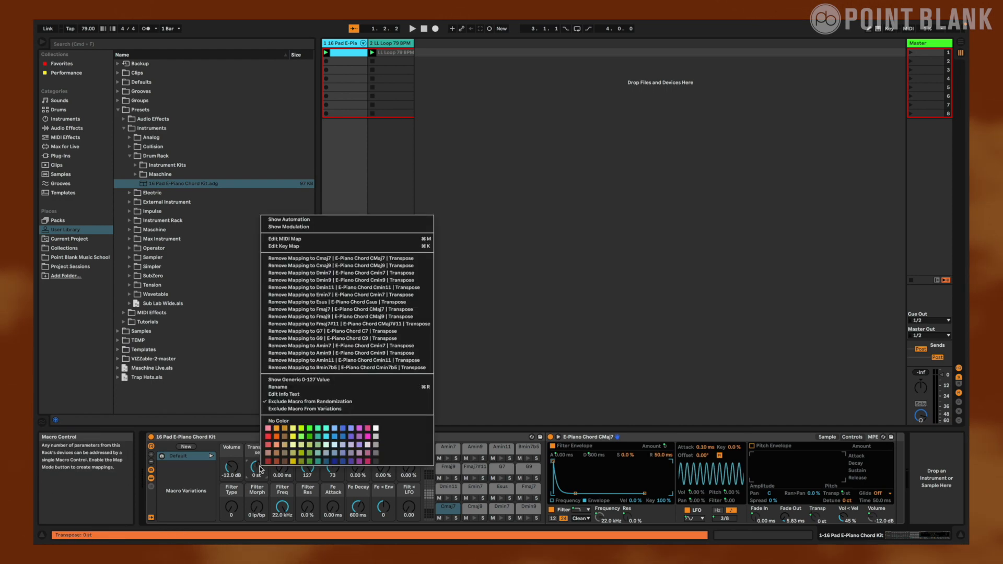
click(286, 409)
- Randomize the macro values about nineteen times to test the Volume and Transpose exclusions, and recall the Default variation
click(400, 438)
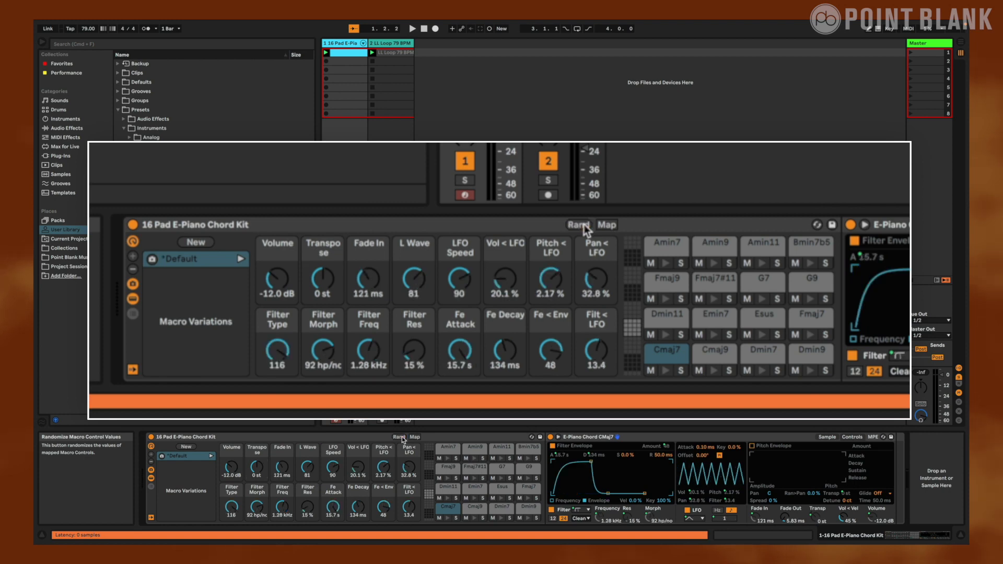
click(400, 437)
click(400, 438)
click(401, 438)
click(401, 437)
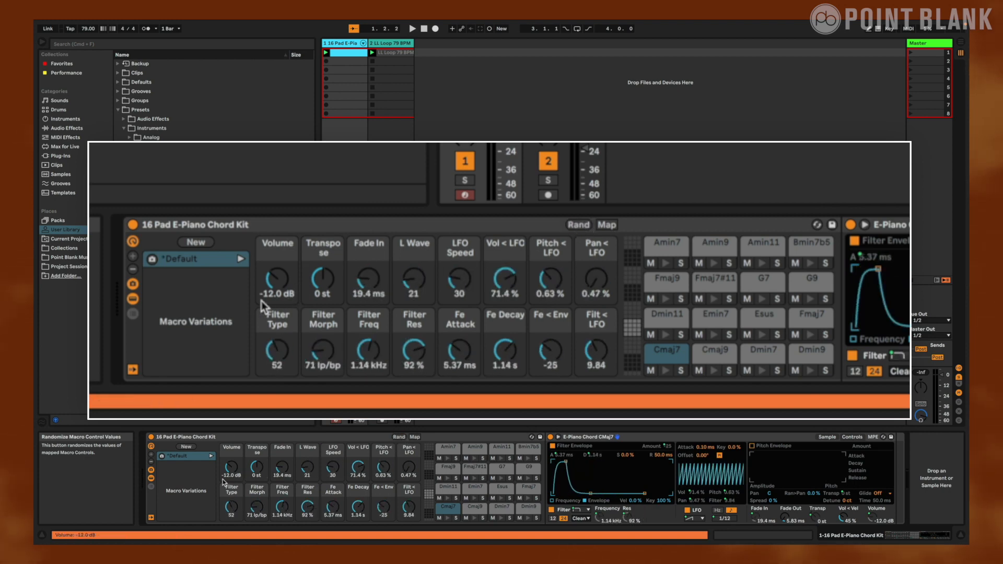
click(396, 439)
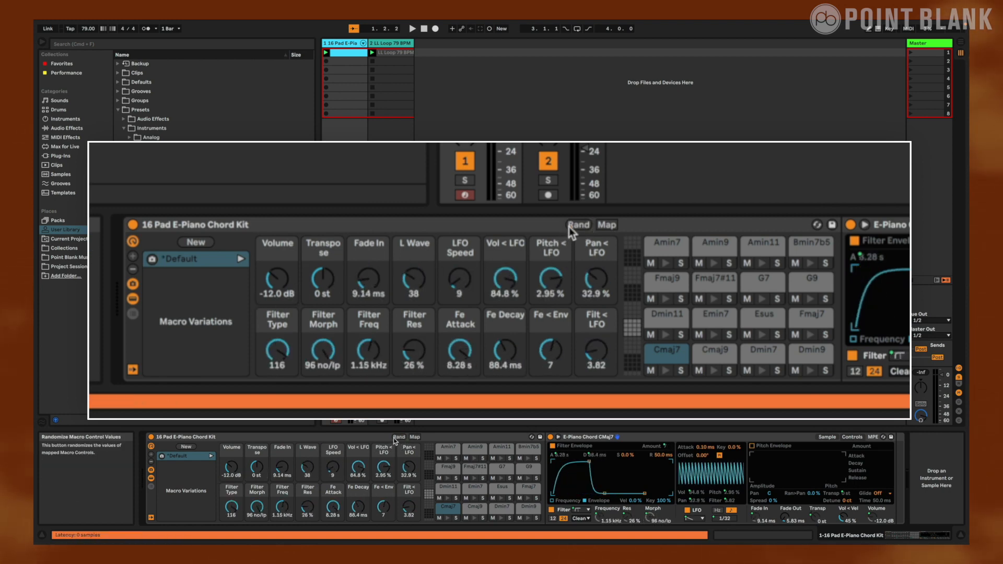
click(395, 440)
click(396, 440)
click(395, 440)
click(397, 440)
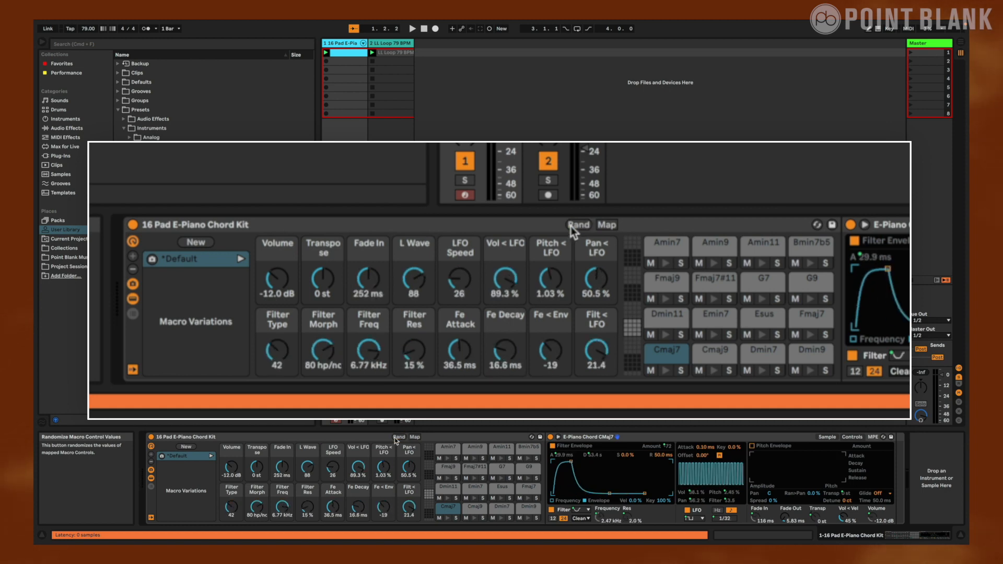
click(397, 439)
click(397, 439)
click(397, 438)
click(397, 439)
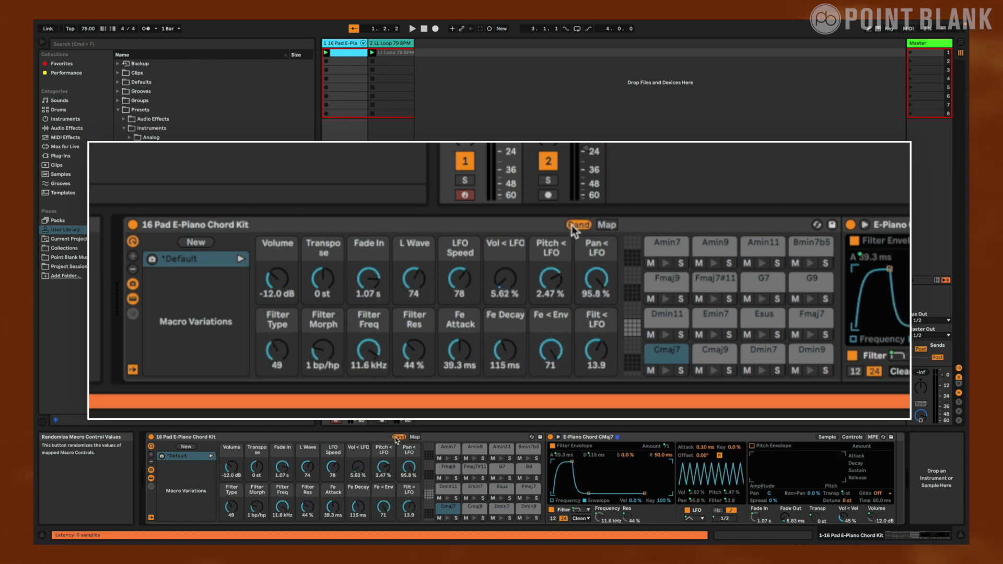
click(397, 438)
click(397, 438)
click(397, 439)
click(397, 438)
click(397, 438)
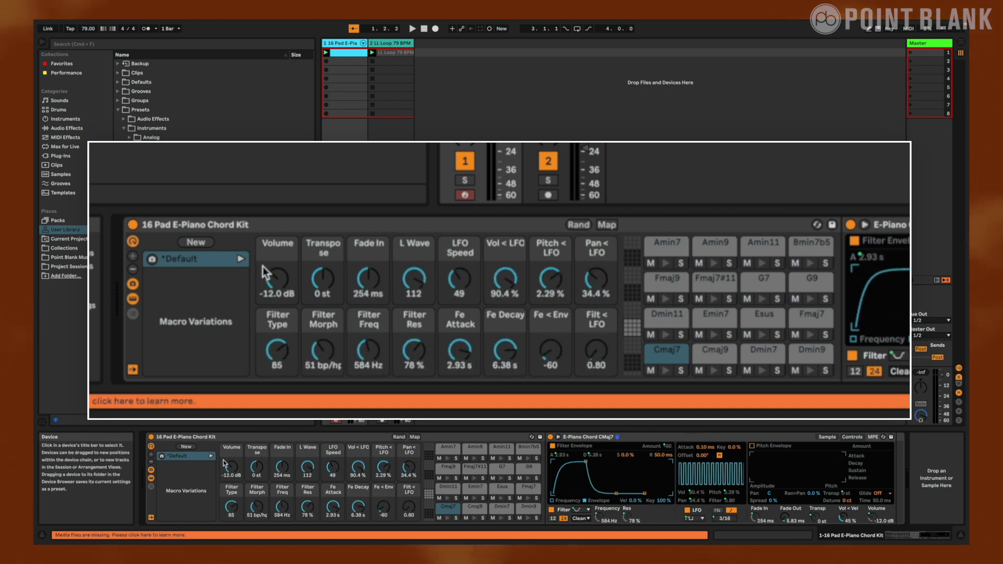
click(212, 455)
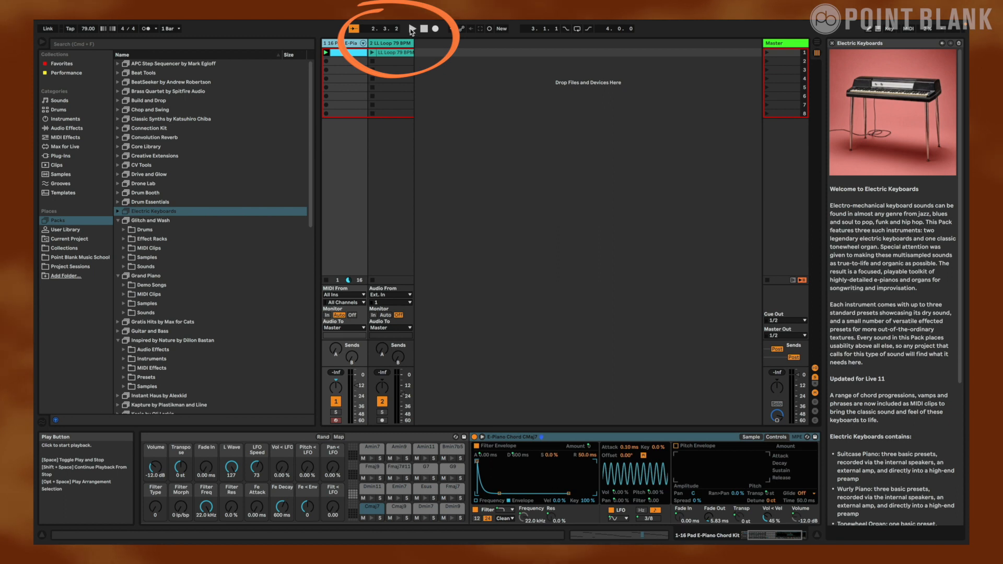
- Start playback and set Fade In to 412 ms, Filter Type to 127, Filter Morph to 76 bp/hp and Filter Freq to 471 Hz
click(412, 29)
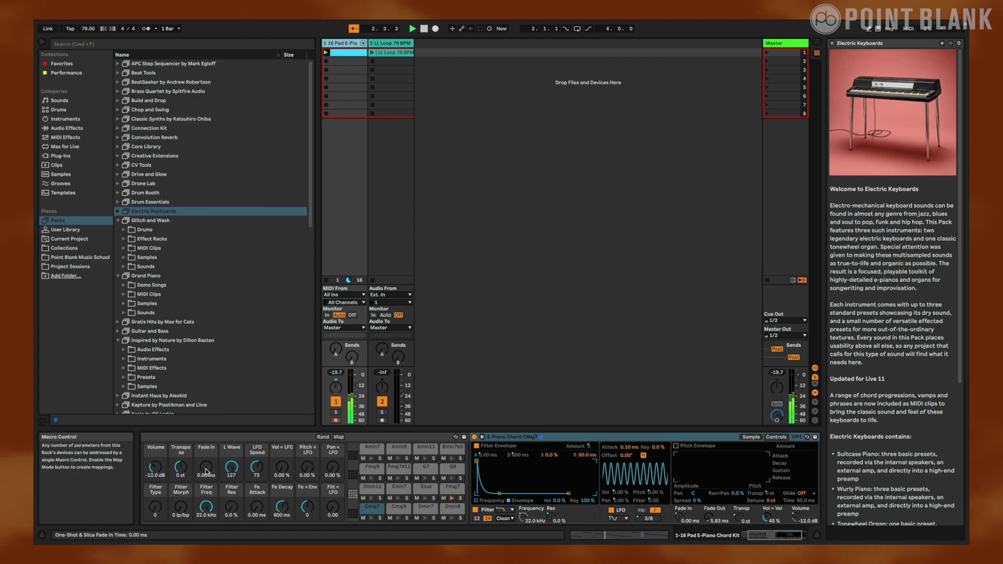
drag(207, 471, 206, 453)
drag(155, 510, 181, 500)
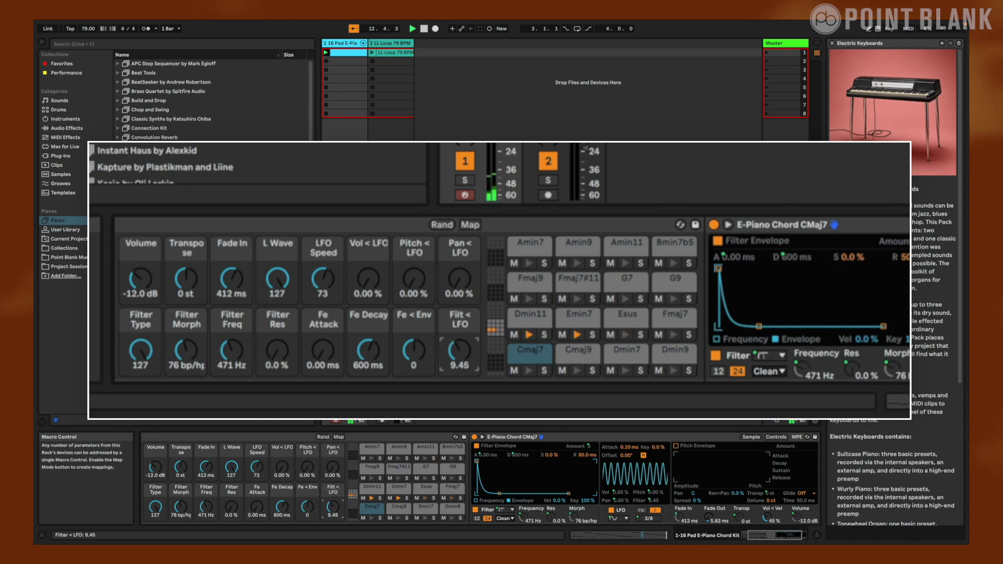
- Set the Filt < LFO macro to 18.1, LFO Speed to 57, Volume to -5.95 dB and Filter Res to 8.9 %
drag(333, 506, 333, 502)
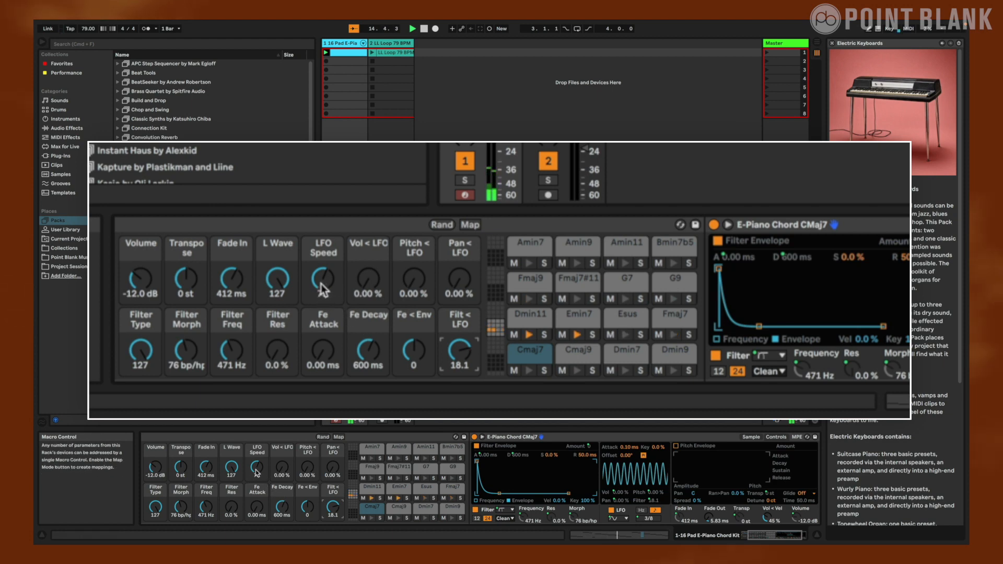
drag(257, 473, 256, 478)
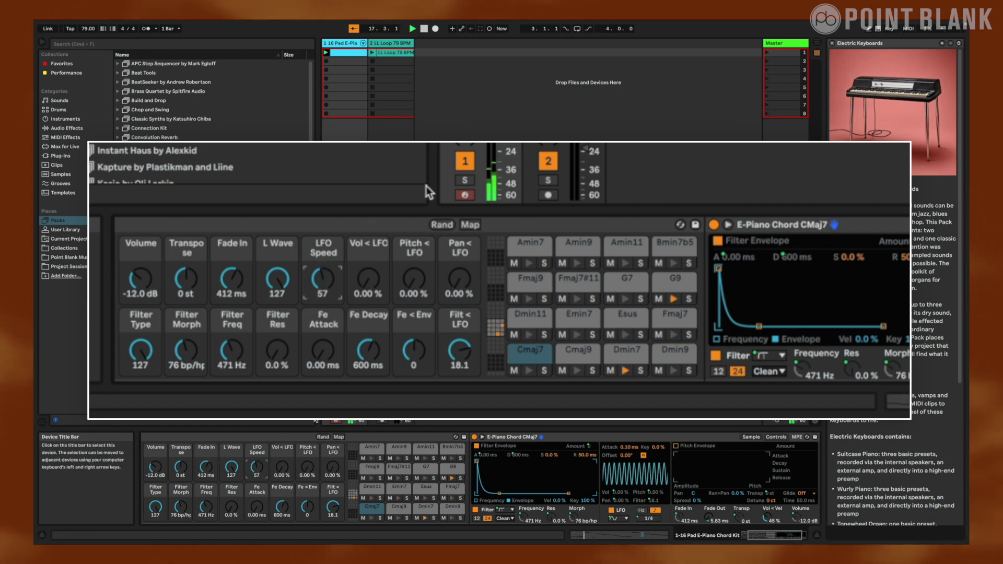
mouse_move(500, 168)
mouse_down()
mouse_move(499, 130)
mouse_move(499, 160)
mouse_up()
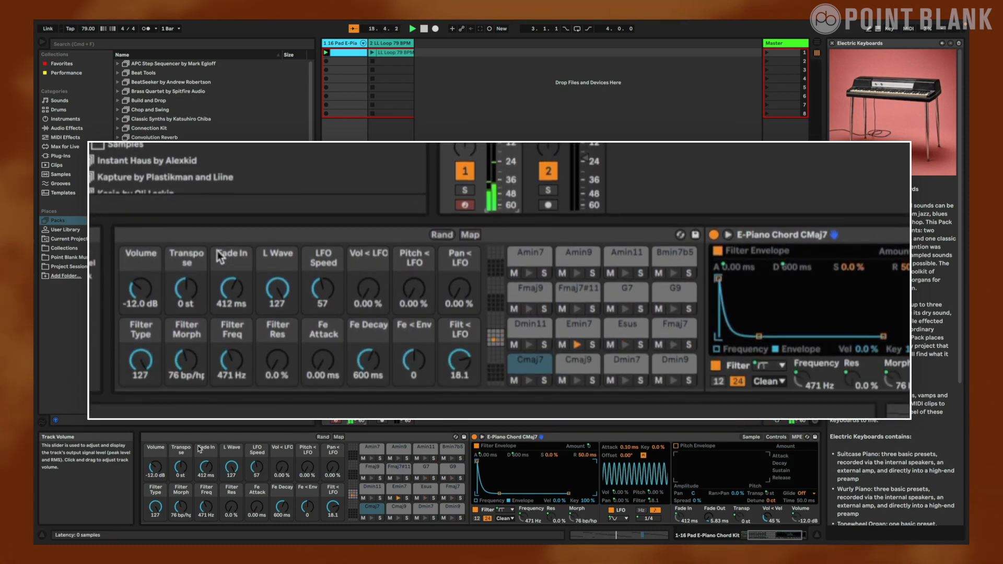
drag(158, 471, 158, 460)
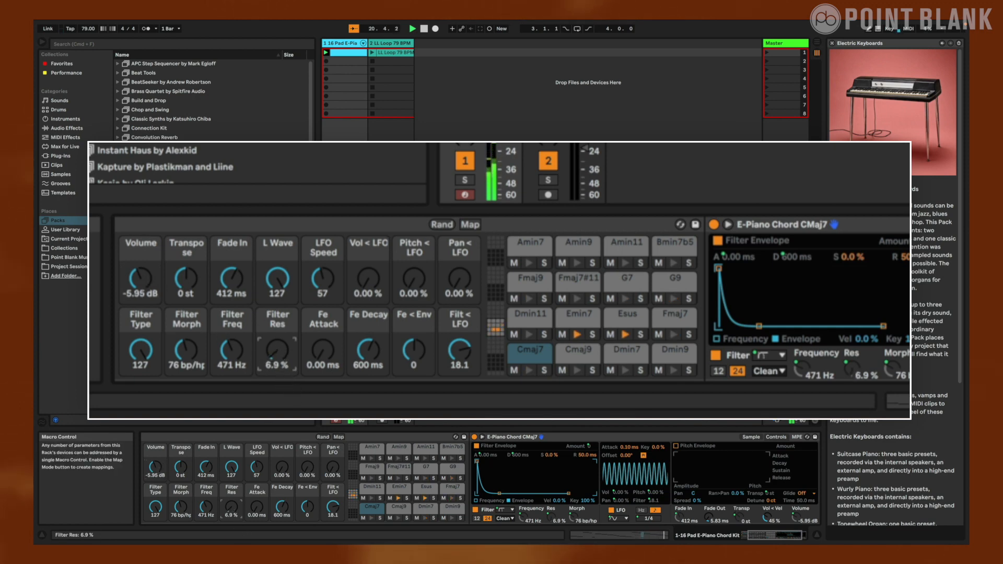
mouse_move(232, 506)
mouse_down()
mouse_move(231, 496)
mouse_move(232, 504)
mouse_up()
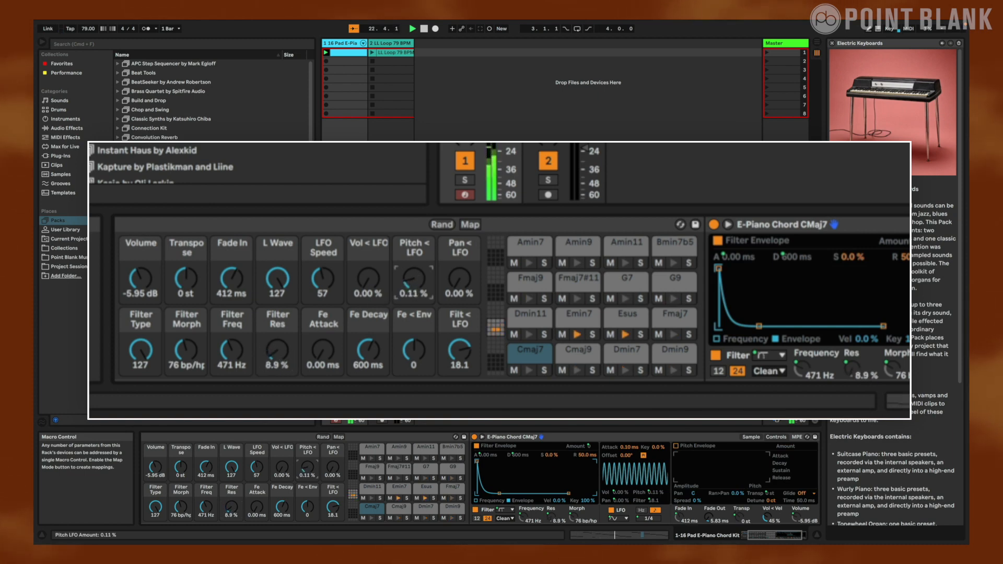
- Set Pitch < LFO to 2.08 %, Pan < LFO to 74.8 % and Fe < Env to 36, and store these settings as a new macro variation
drag(307, 468, 310, 469)
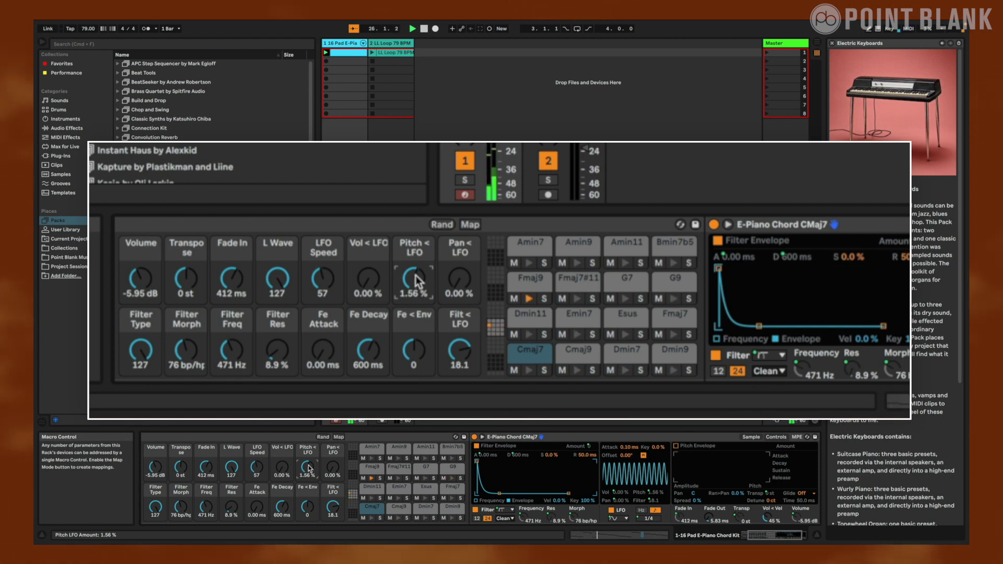
drag(308, 464, 330, 453)
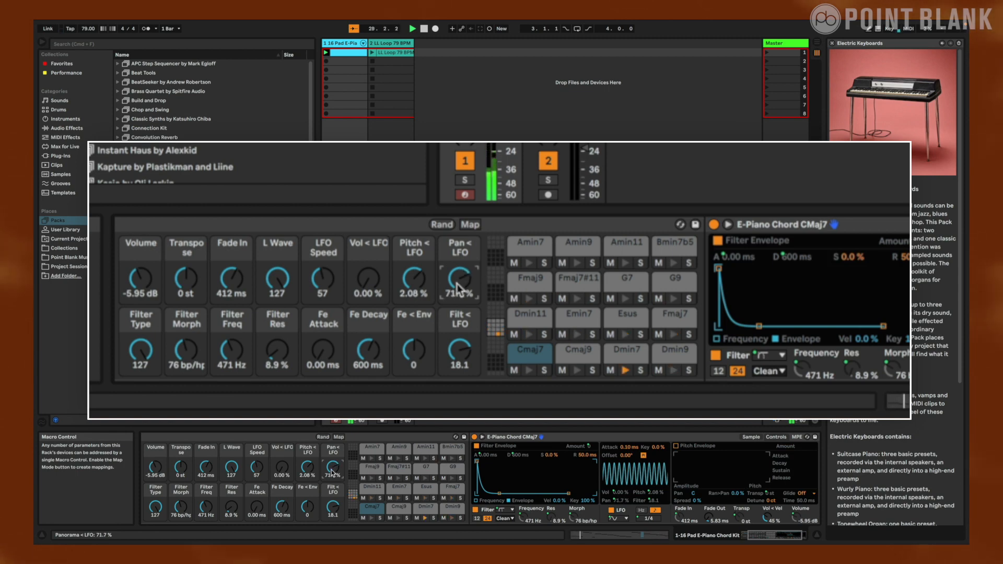
right_click(653, 495)
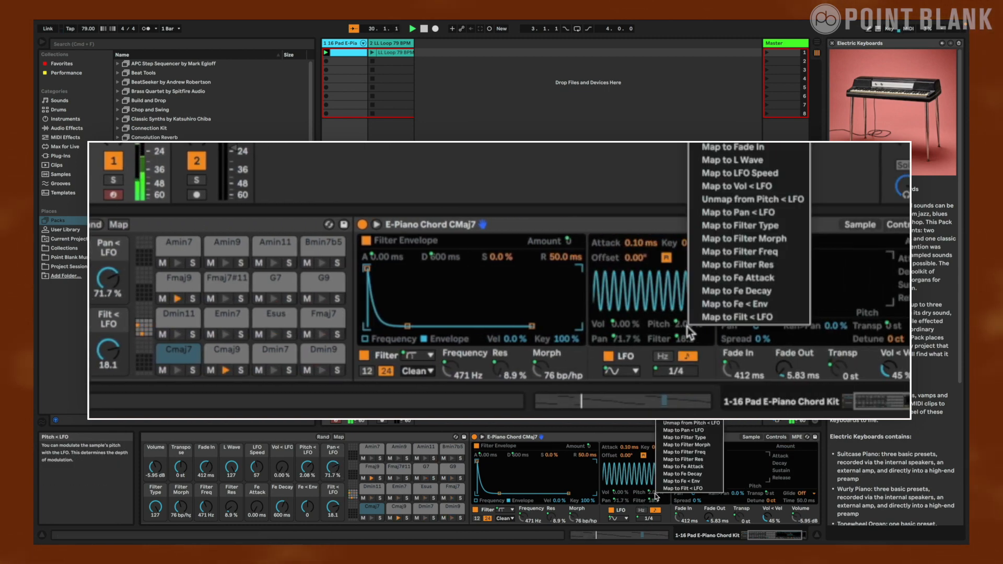
click(333, 467)
drag(333, 469, 333, 460)
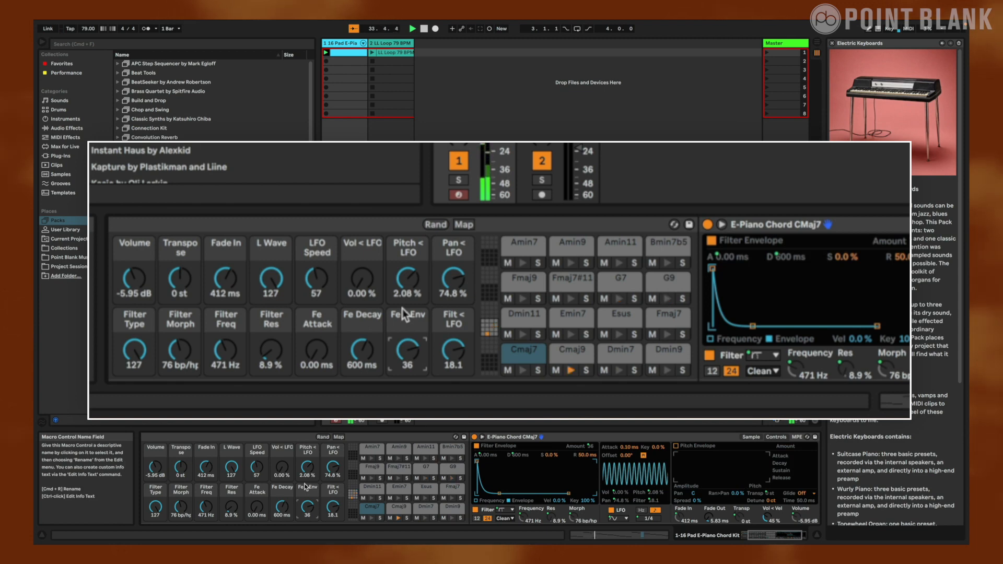
scroll(304, 484, left, 3)
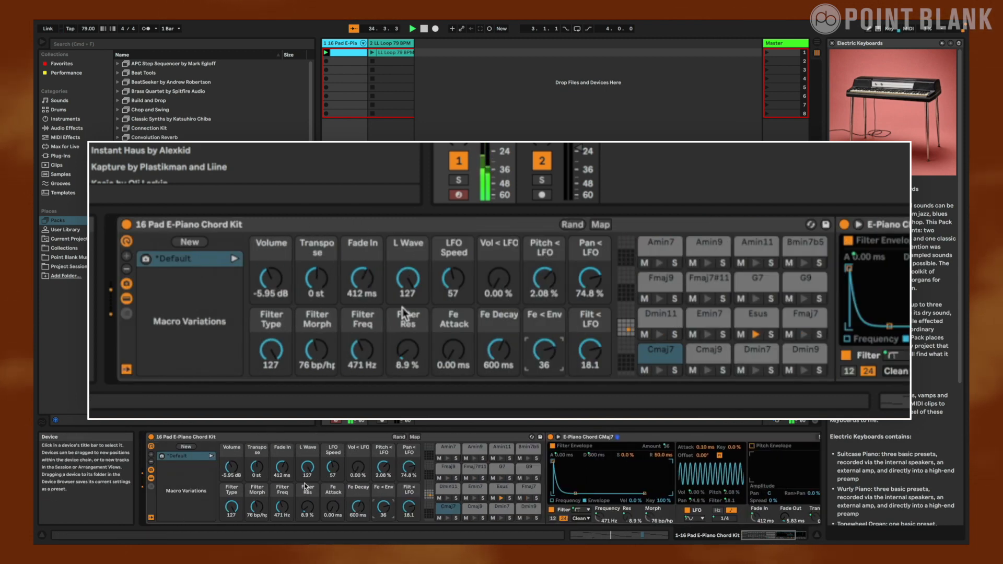
click(186, 446)
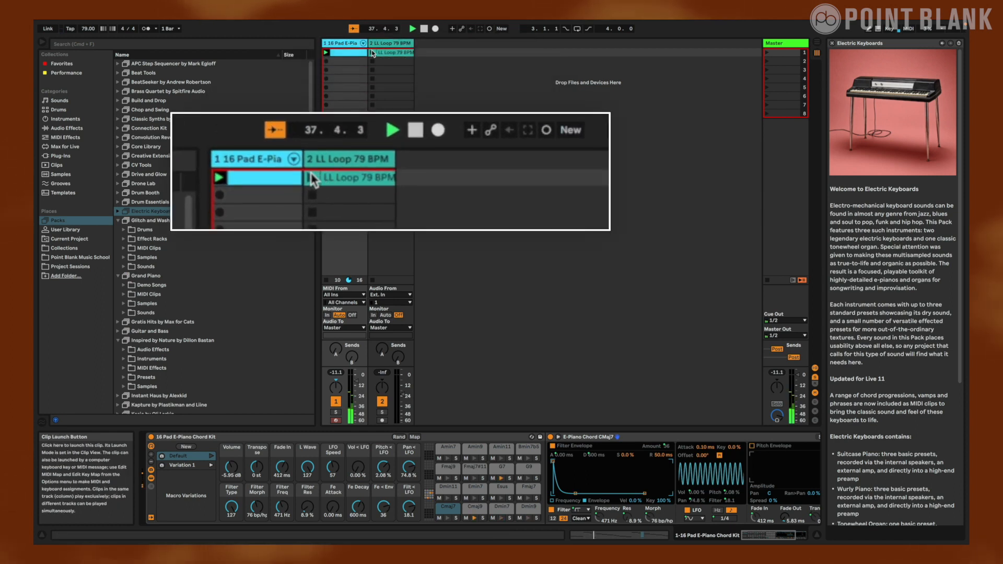
- Launch the LL Loop 79 BPM clip and set the chord kit's Volume macro to -3.12 dB
click(373, 53)
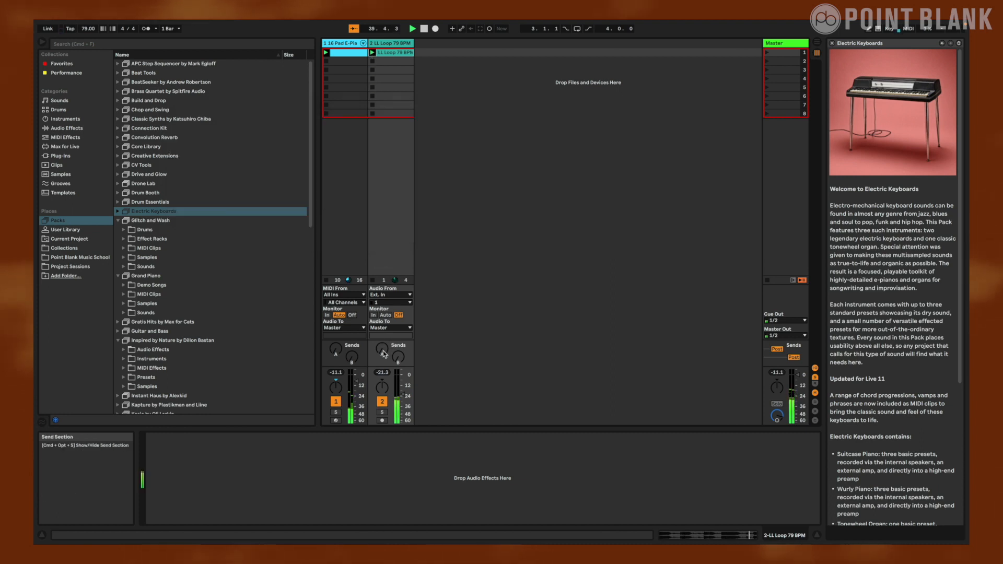
click(346, 48)
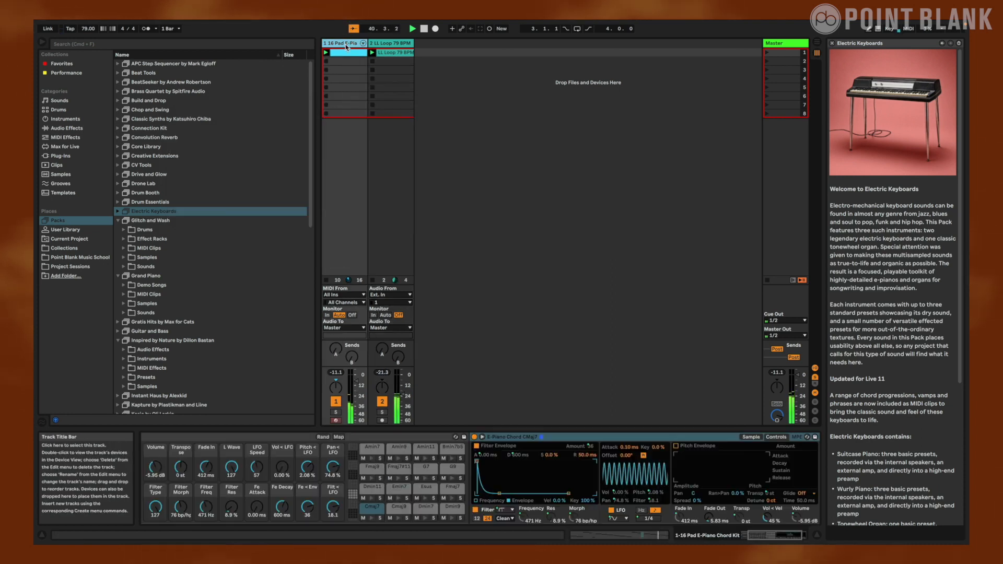
mouse_move(156, 466)
mouse_down()
mouse_move(156, 449)
mouse_move(155, 458)
mouse_up()
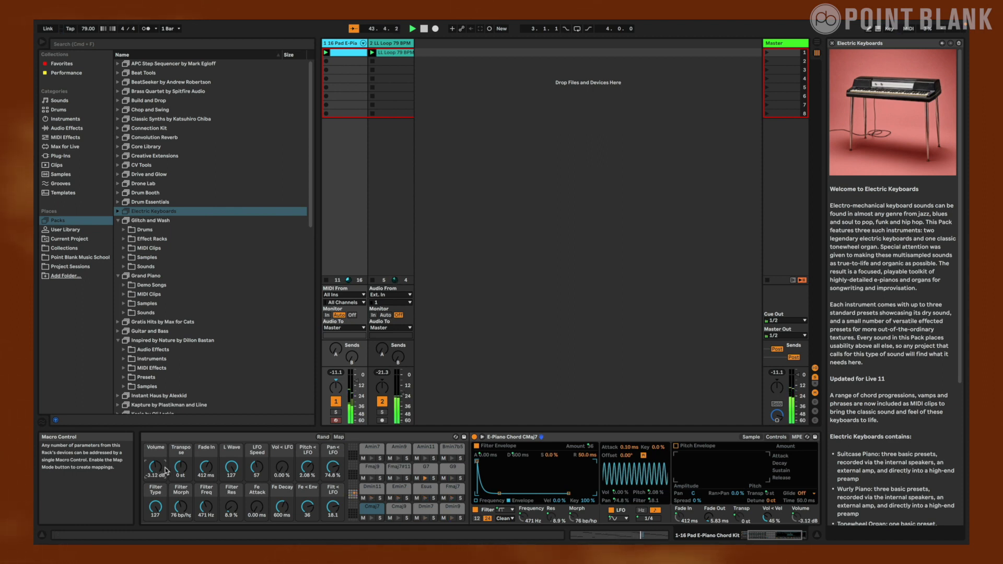
- Recall the Default macro variation and set the Volume macro to -20.1 dB
scroll(263, 478, left, 3)
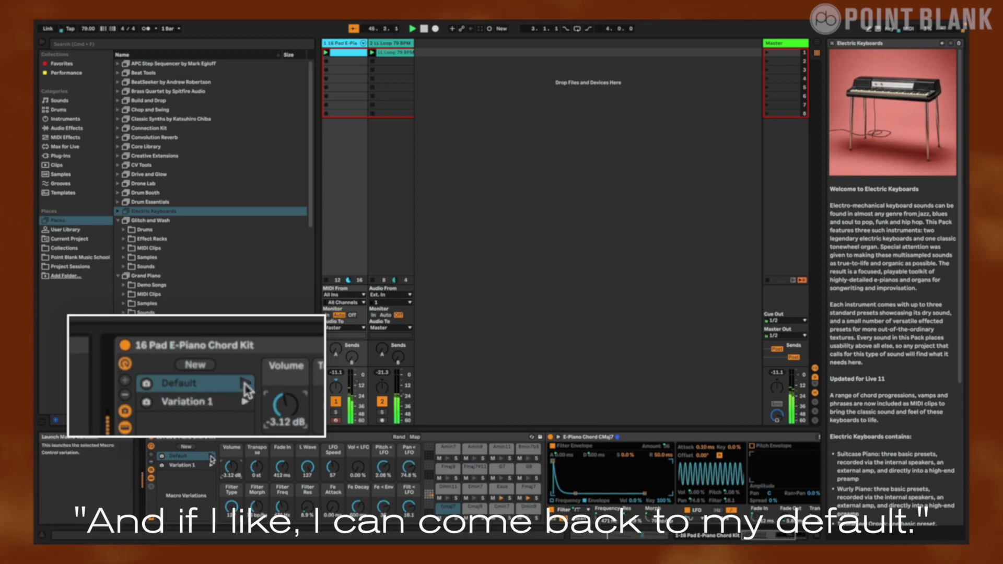
click(211, 458)
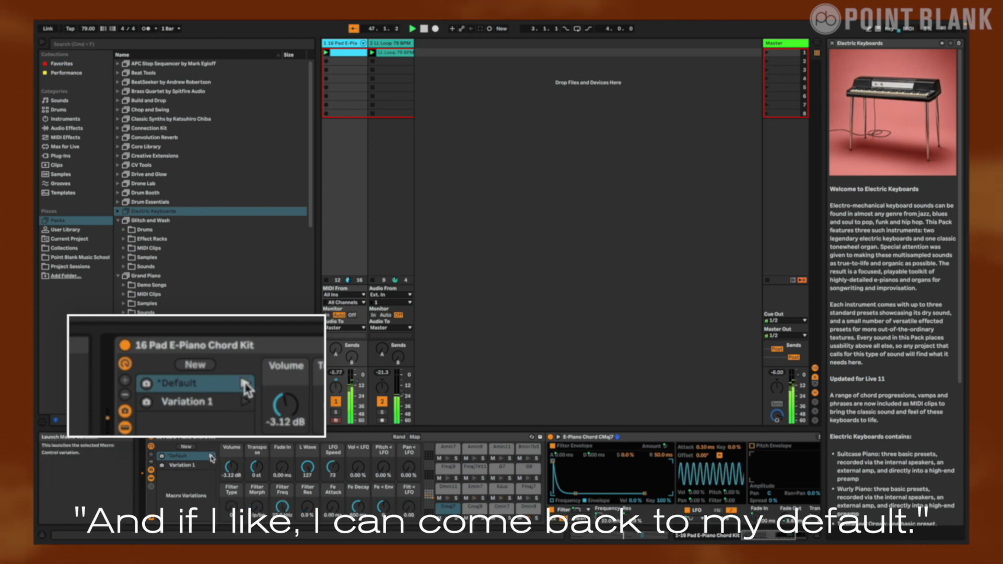
drag(231, 466, 231, 498)
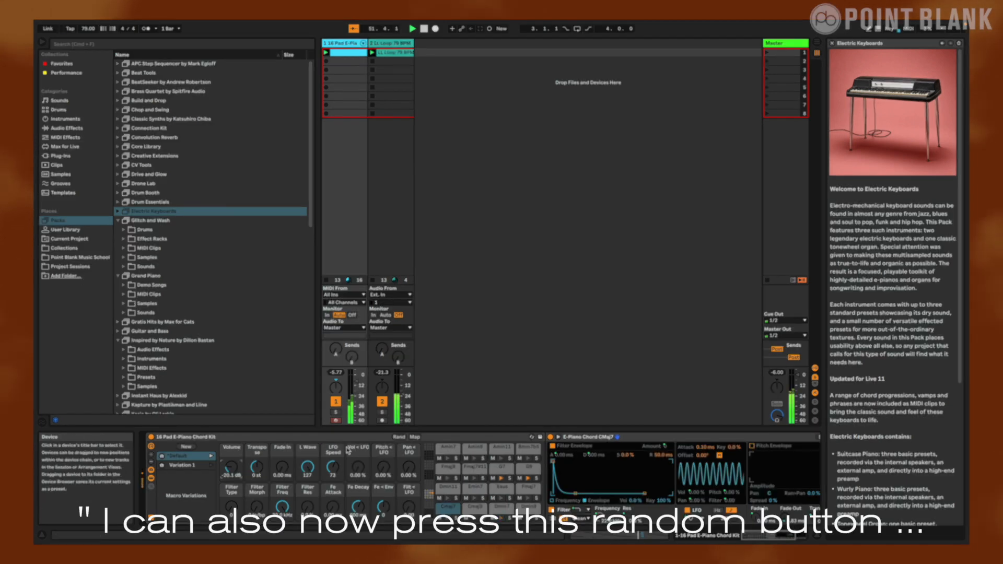
- Randomize the macro values three times during playback and store the result as another new macro variation
click(399, 438)
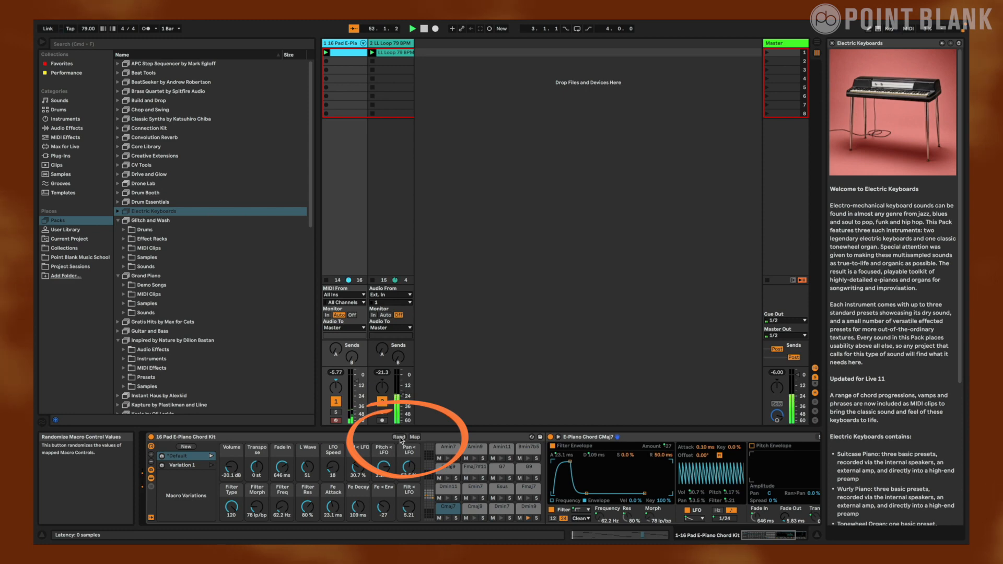
click(400, 436)
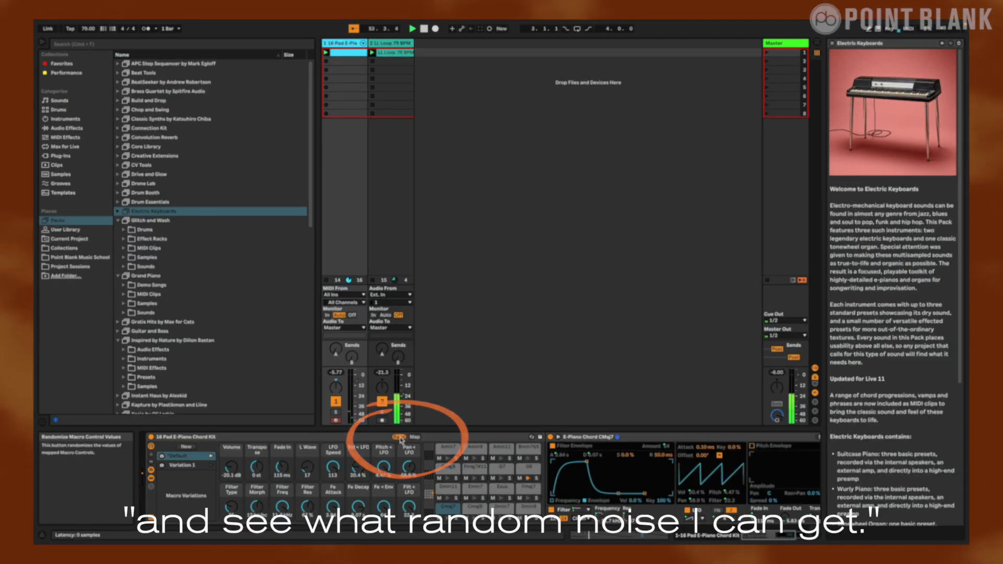
click(400, 437)
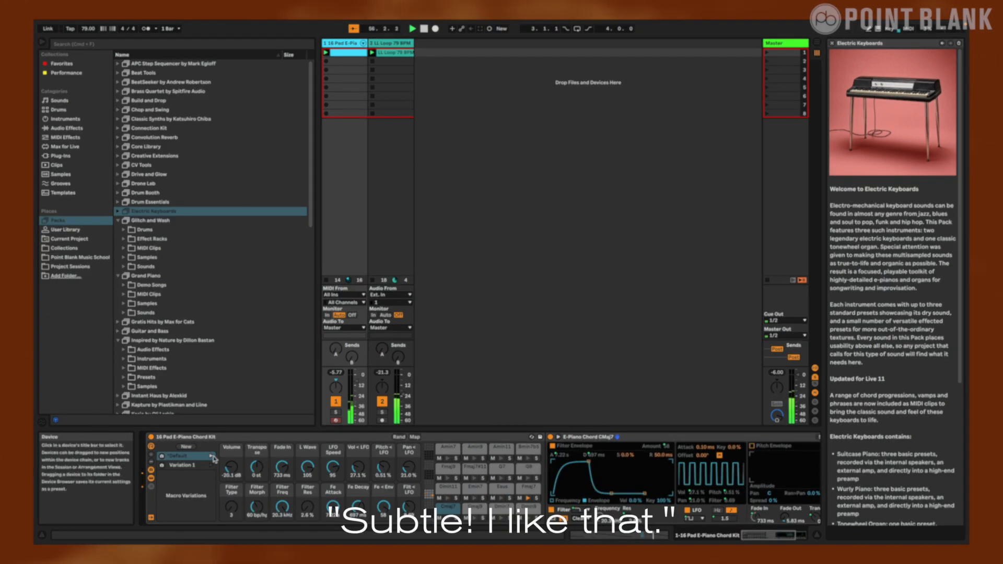
click(186, 449)
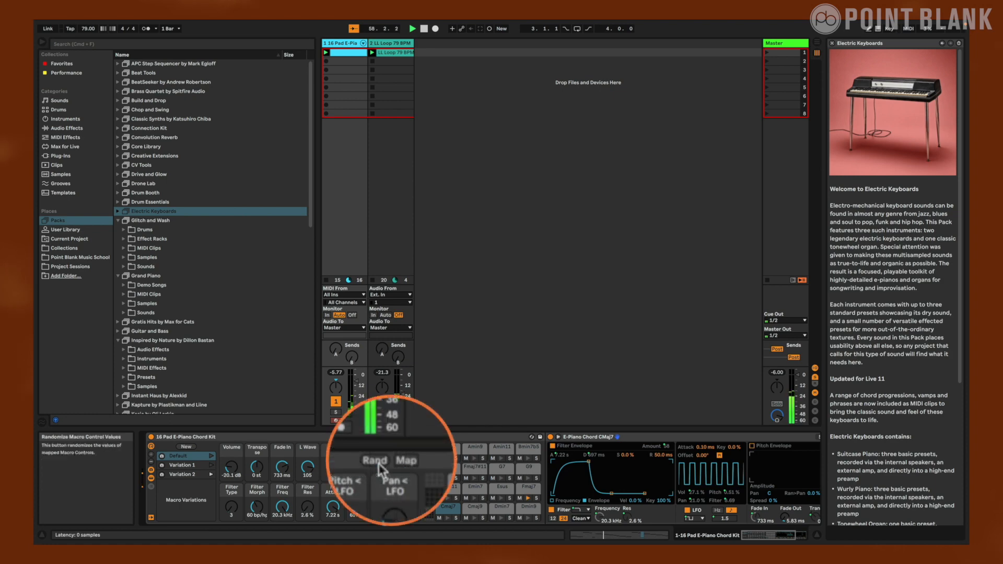
- Build two more macro variations during playback, storing one after a single randomization and another after three further randomizations
click(375, 462)
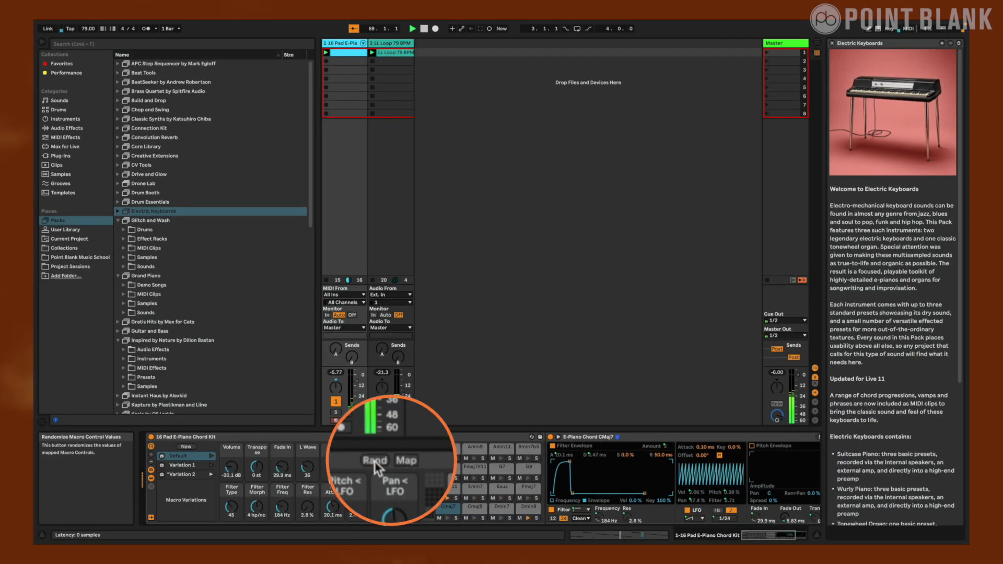
click(184, 447)
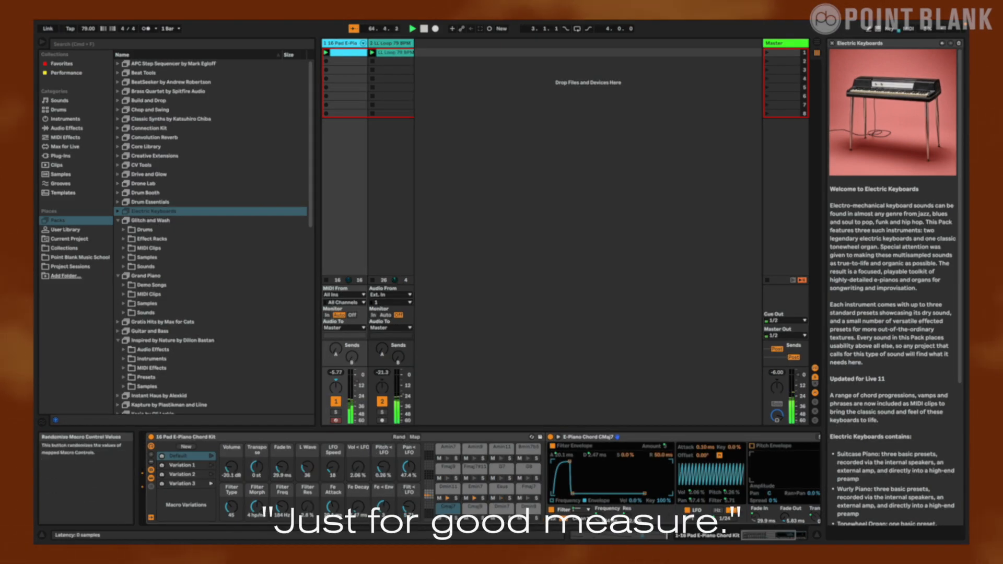
click(399, 436)
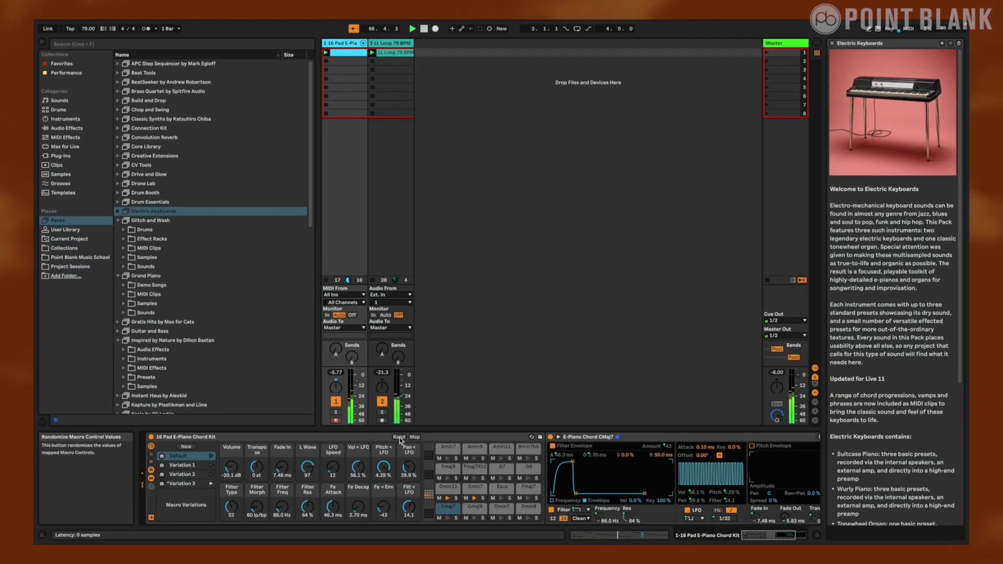
click(399, 438)
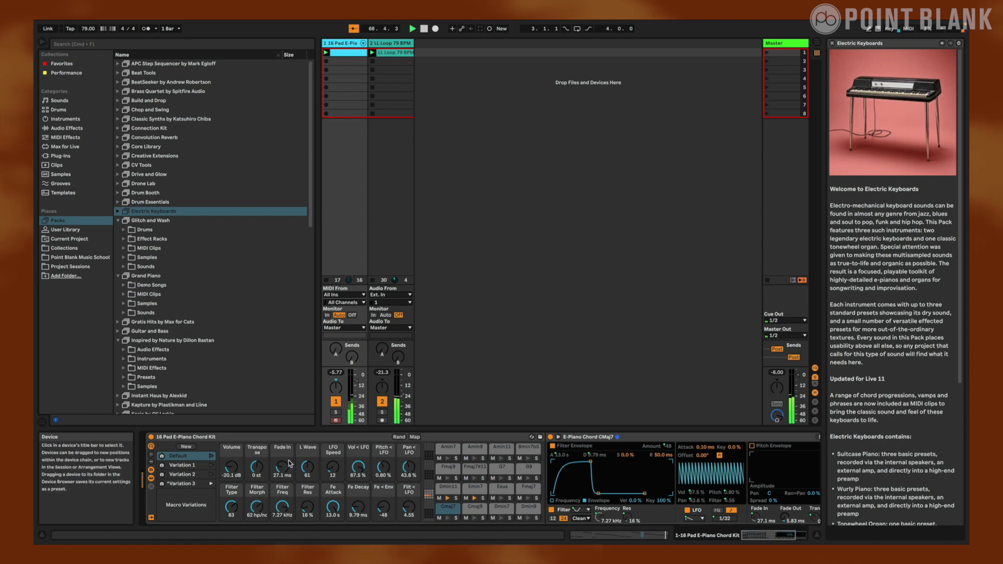
click(399, 437)
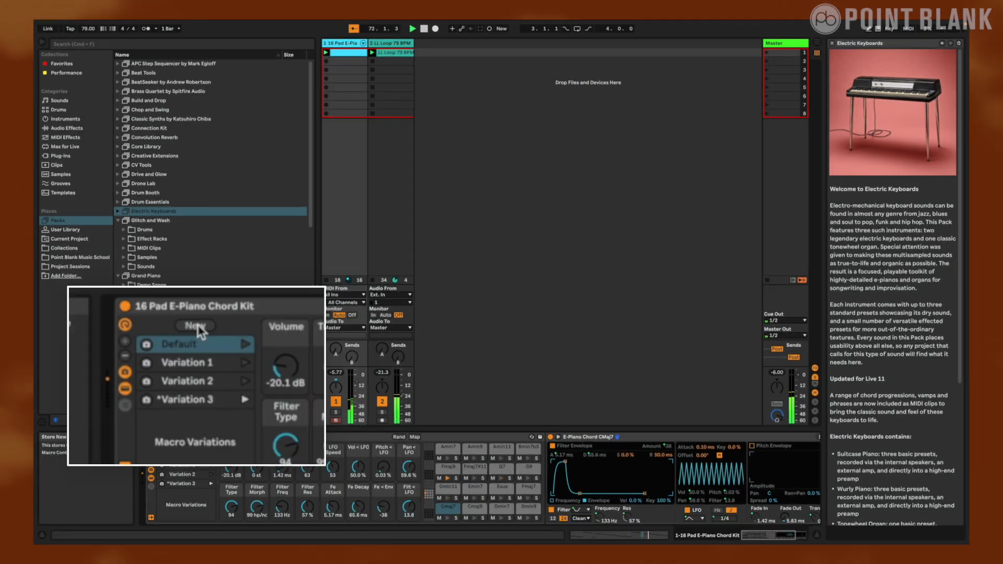
click(186, 448)
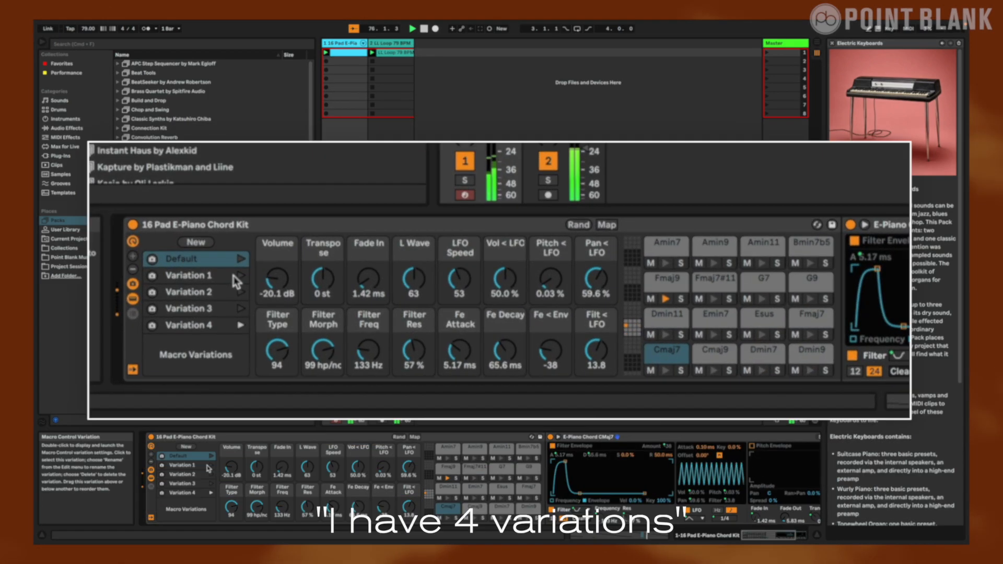
- Launch Variation 3, Variation 2 and Variation 1 in turn during playback, and set the Volume macro to -11.1 dB
click(240, 308)
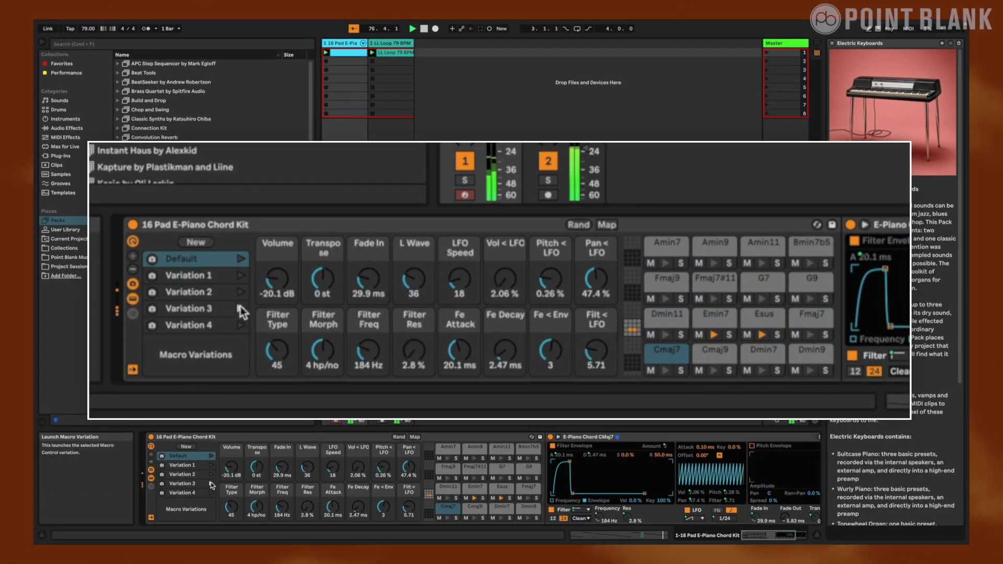
click(240, 295)
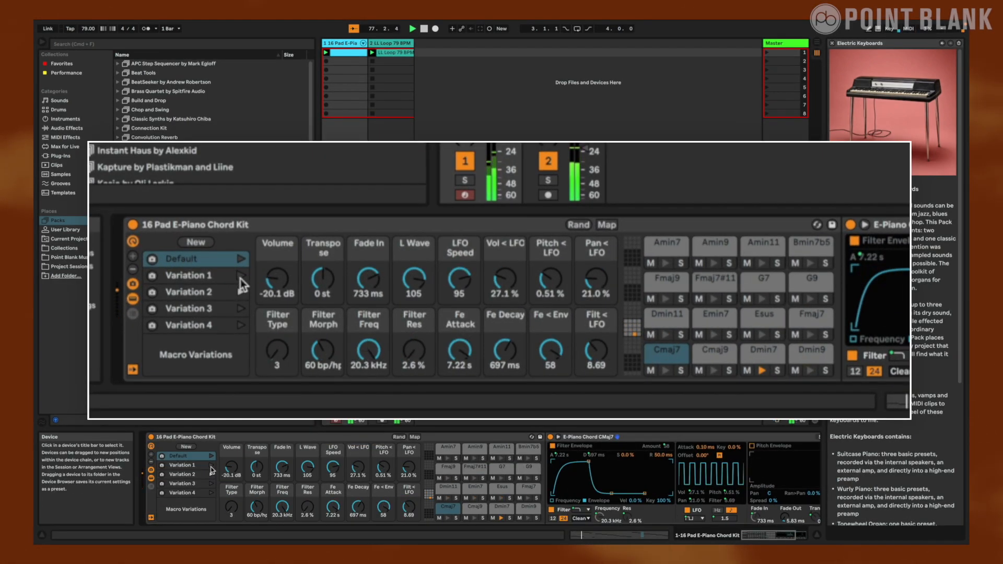
click(240, 274)
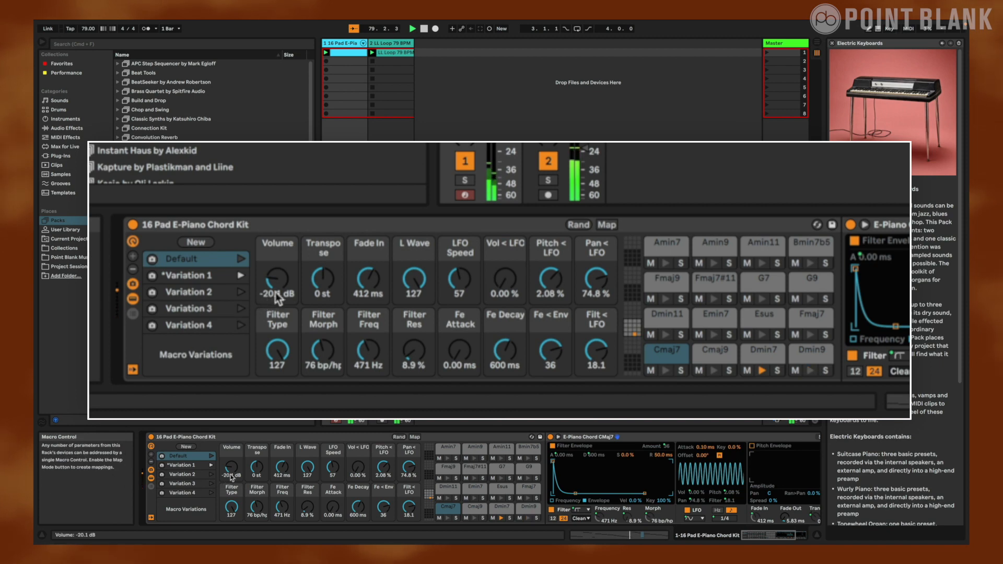
drag(274, 292, 275, 281)
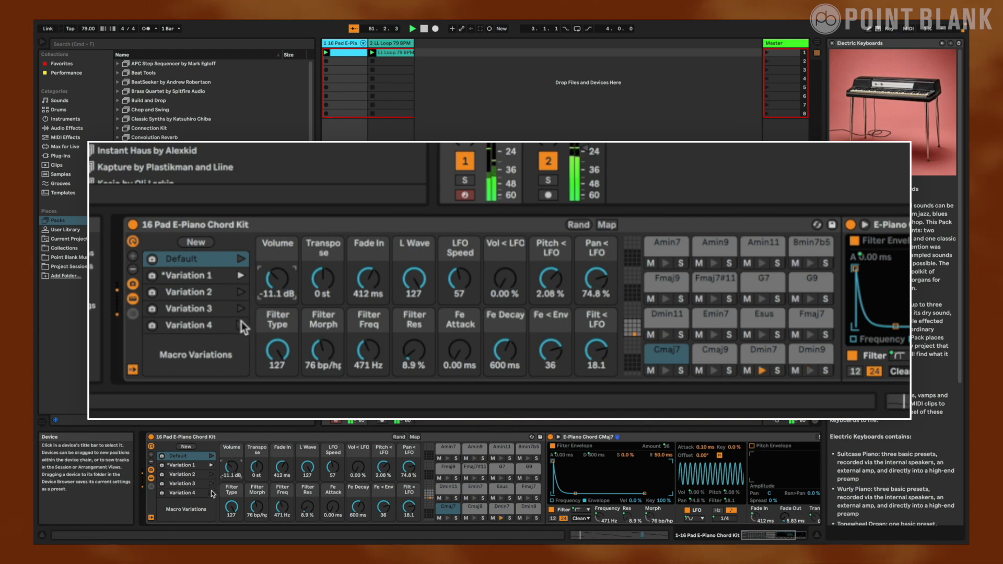
- Launch Variation 4, Variation 3 and Variation 2 in turn to audition them at the new volume
click(211, 491)
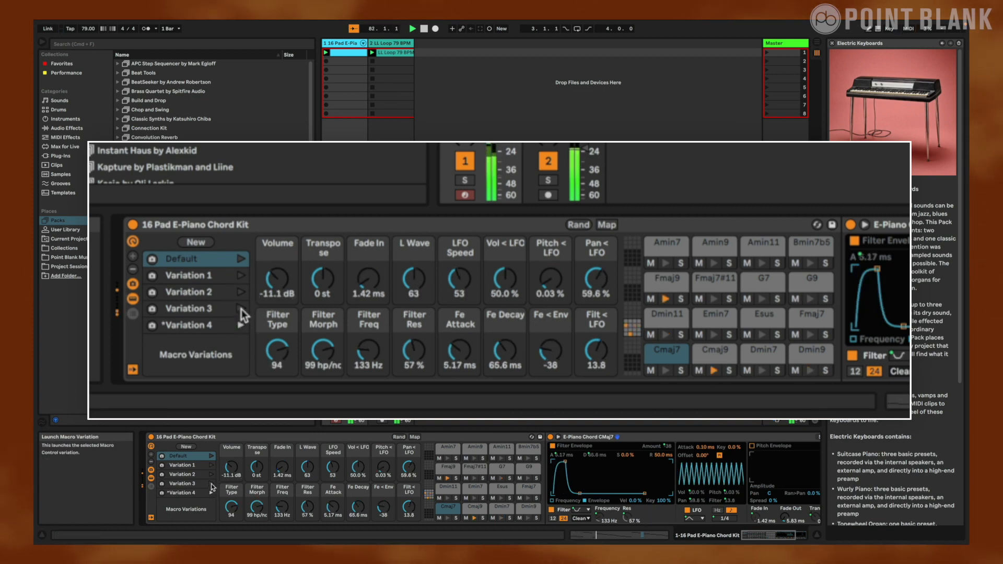
click(211, 484)
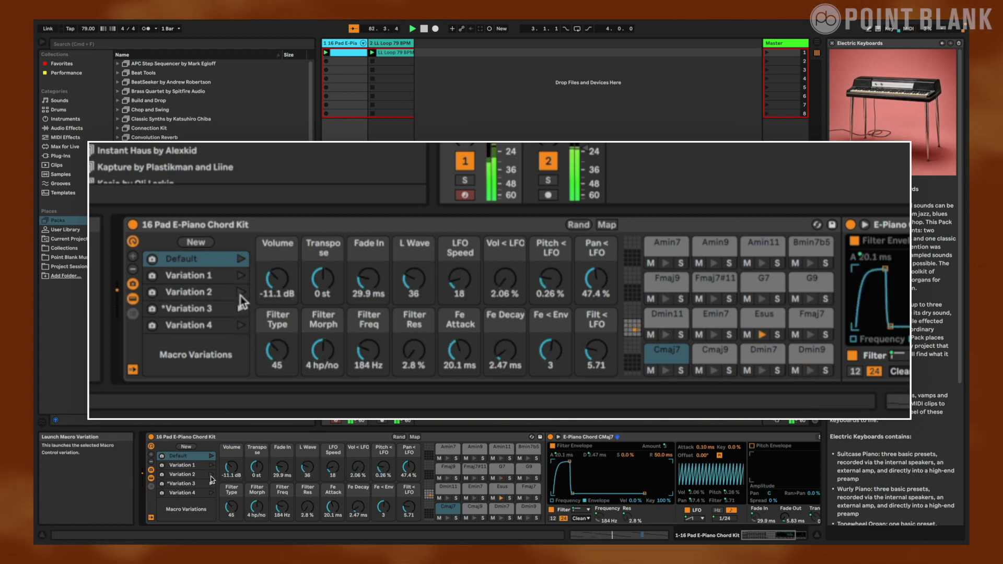
click(211, 475)
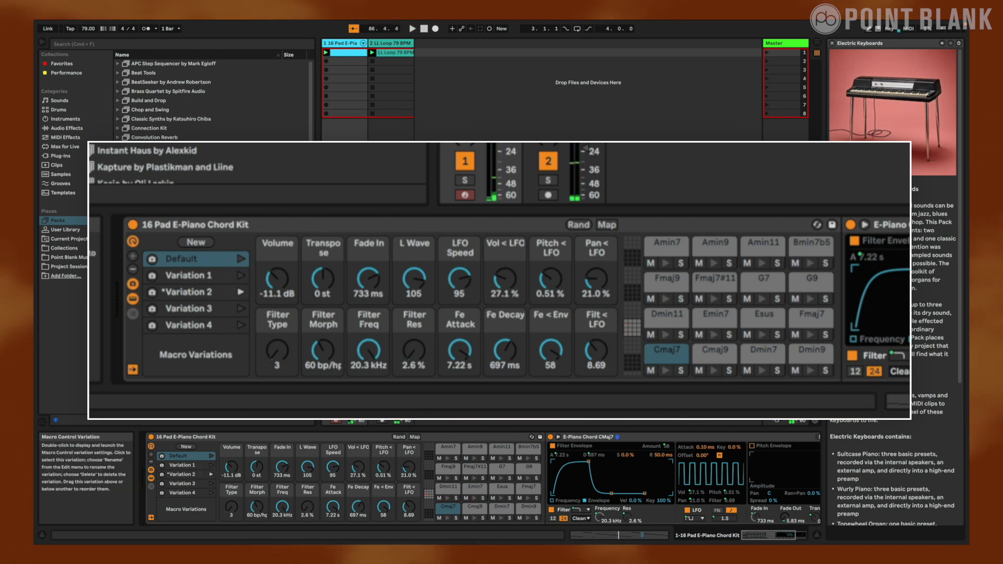
- Save the rack with its macro variations to the User Library as 16 Pad E-Piano Chord Kit.adg, overwriting the existing preset
click(540, 437)
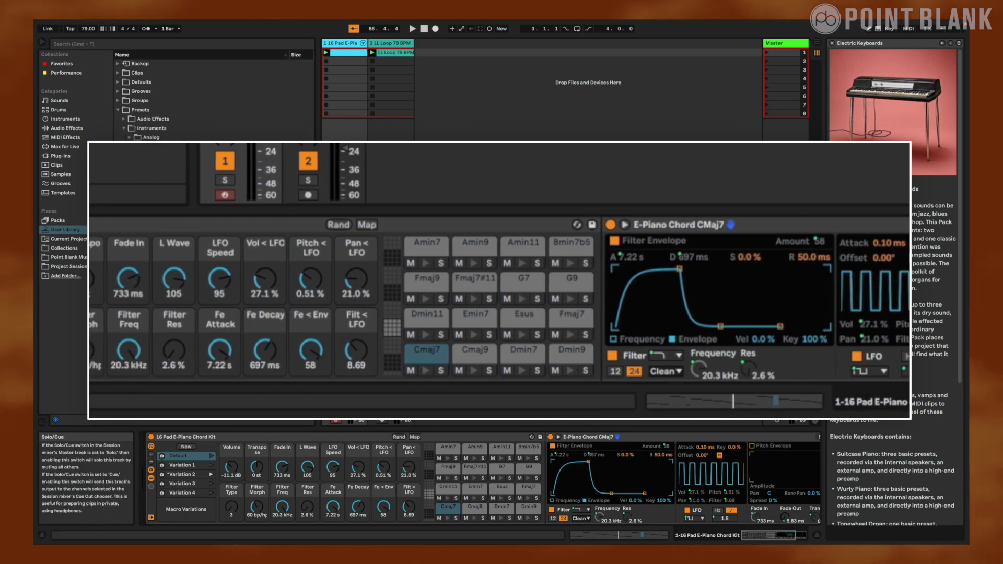
key(Return)
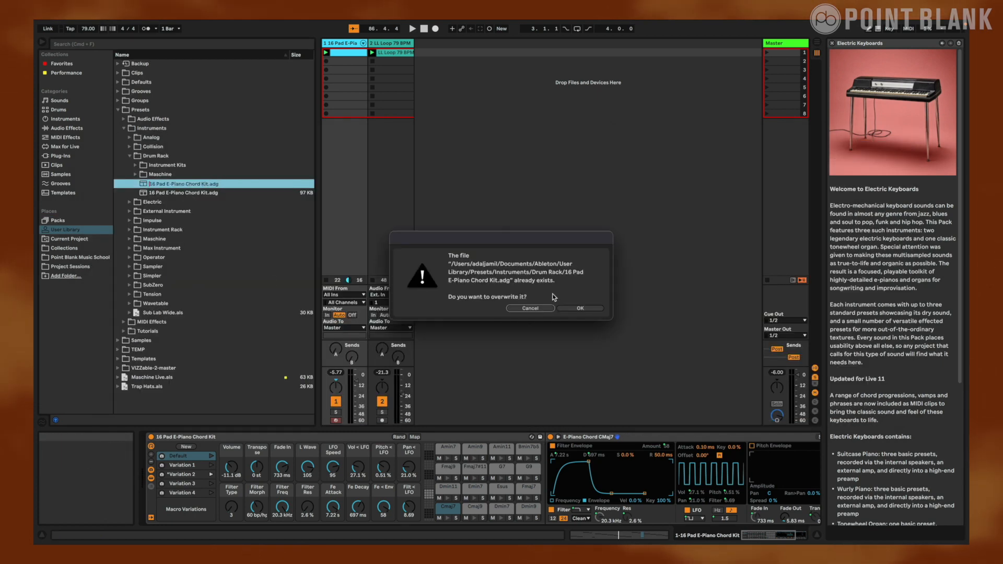
click(580, 308)
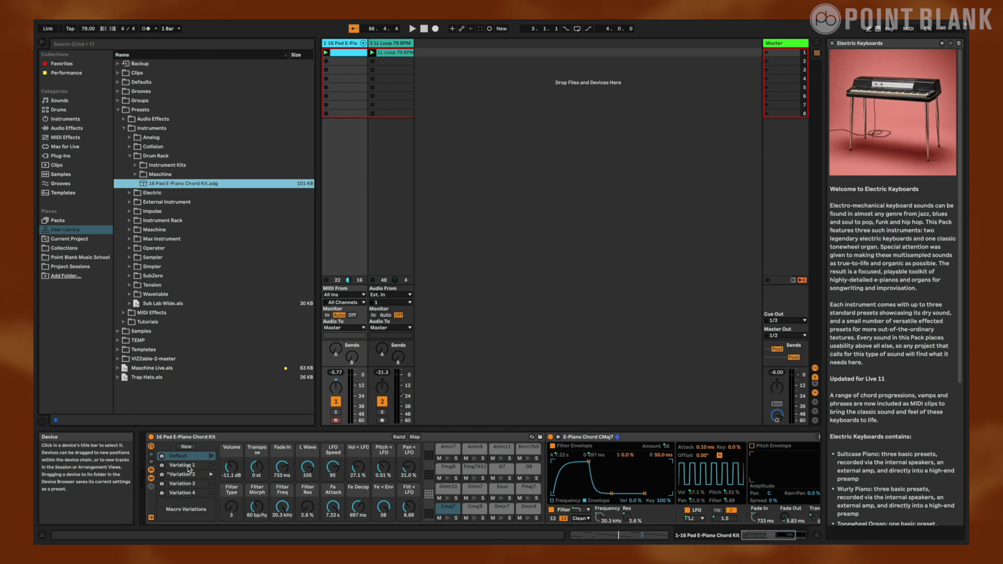